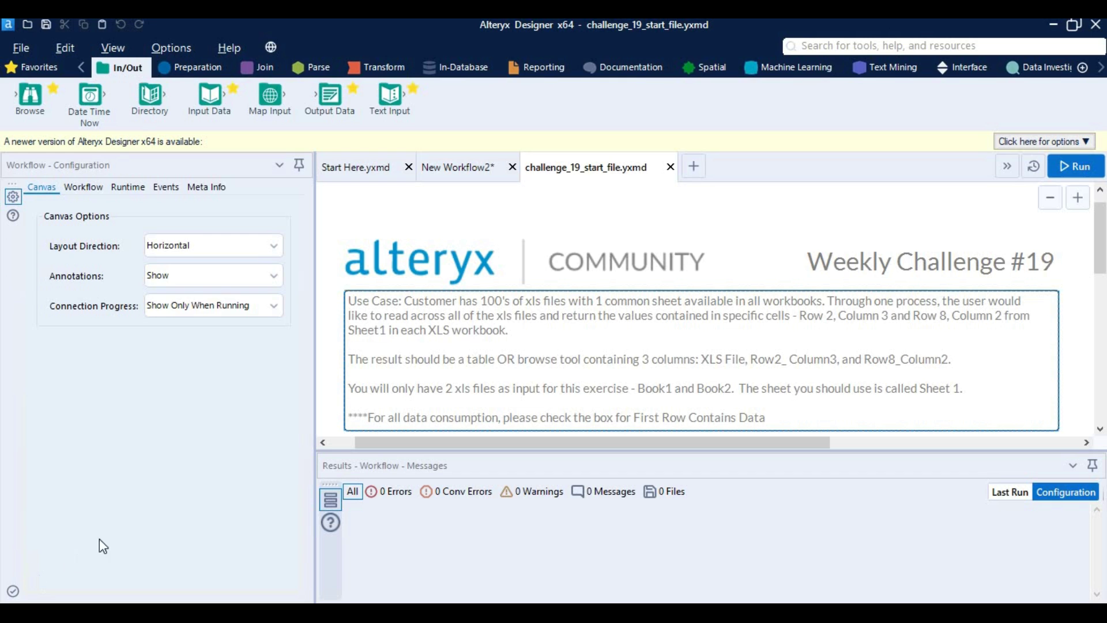
# Place an Input Data tool inside the Input comment box, bringing up its Data connections dialog
pyautogui.scroll(-1, 461, 348)
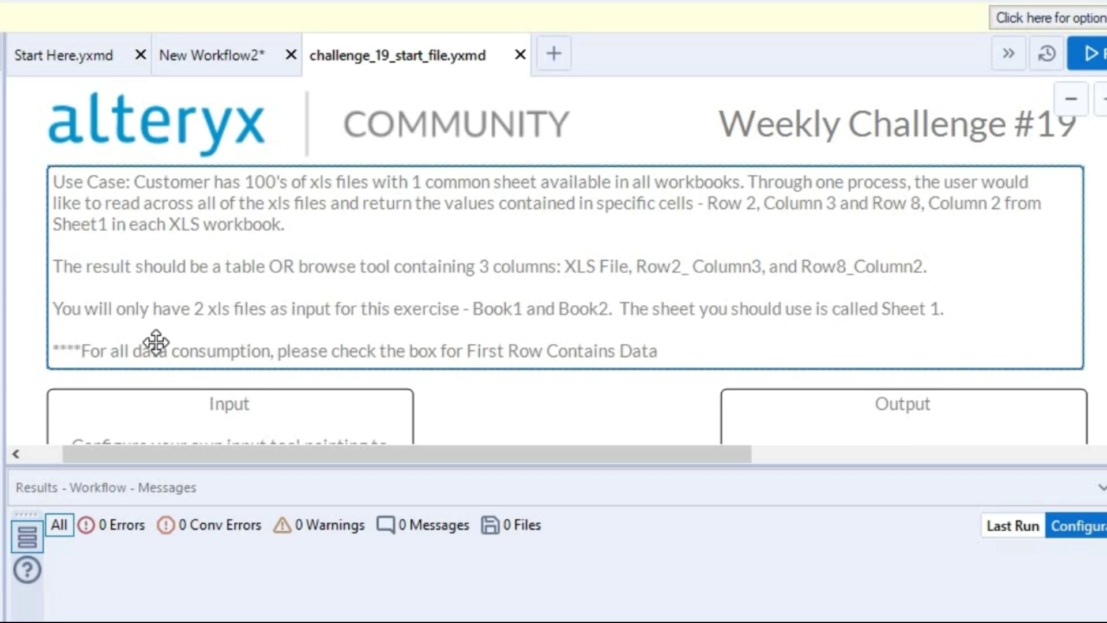
pyautogui.scroll(-1, 156, 342)
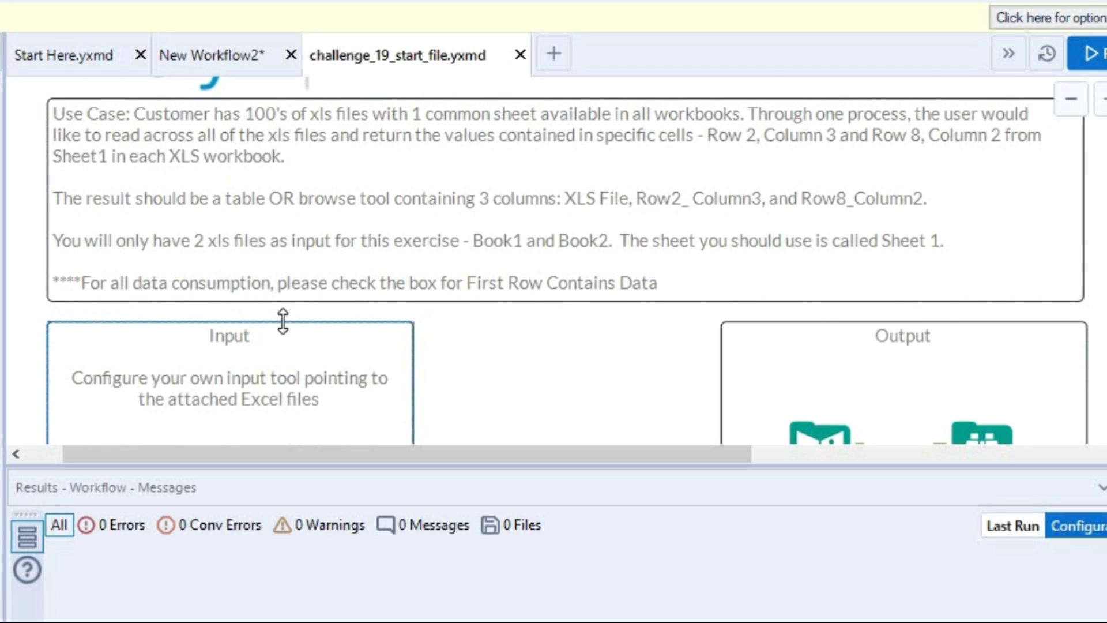
pyautogui.scroll(-1, 283, 321)
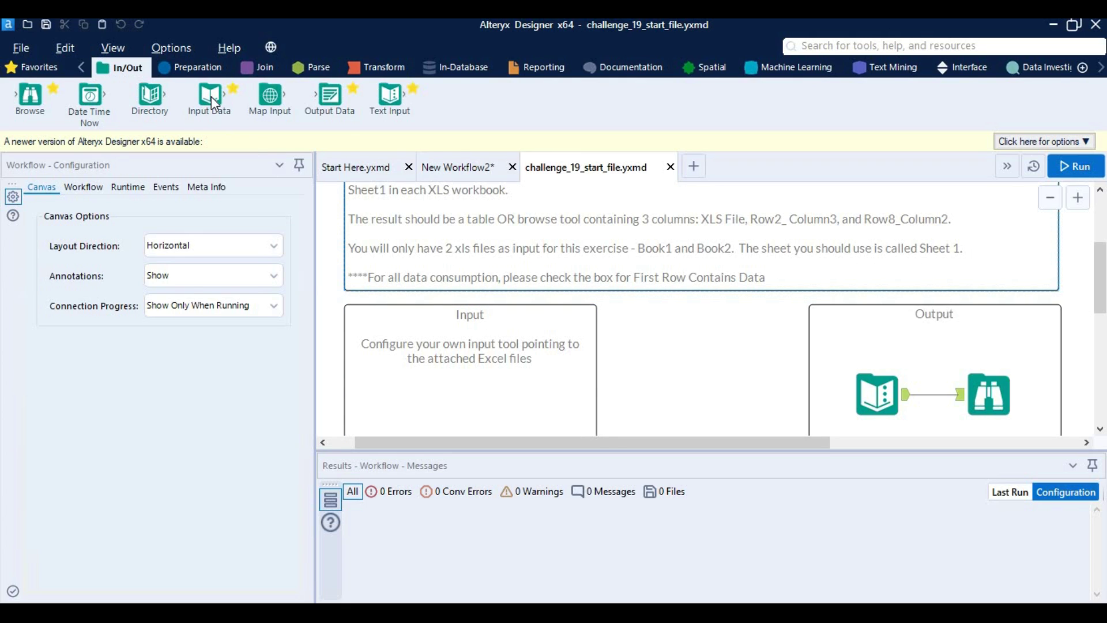
pyautogui.moveTo(211, 96)
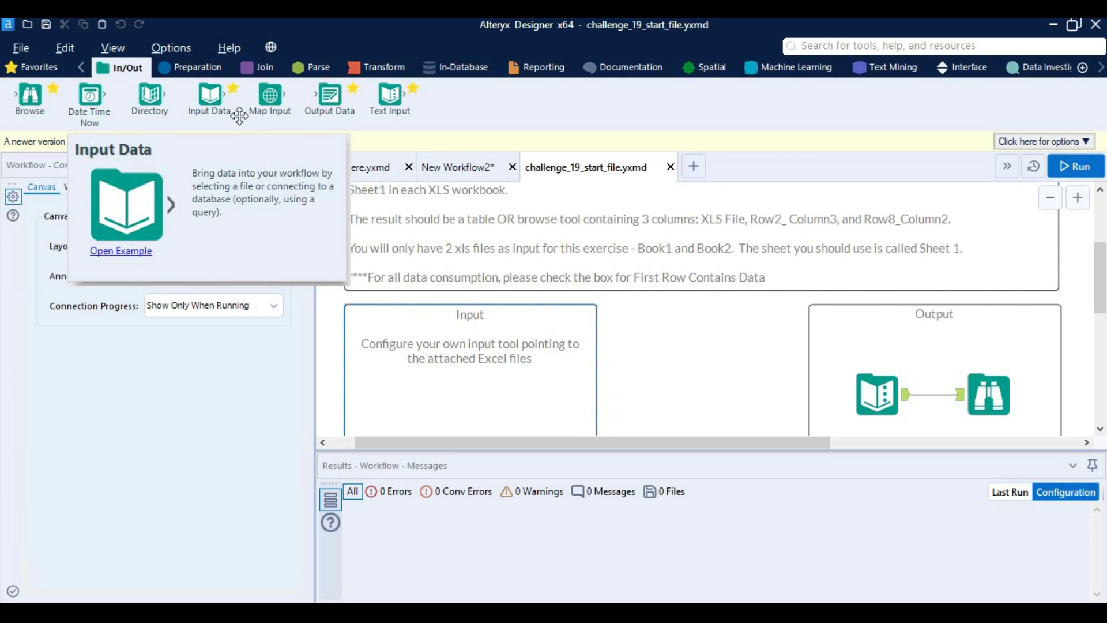
pyautogui.moveTo(240, 116); pyautogui.dragTo(395, 397)
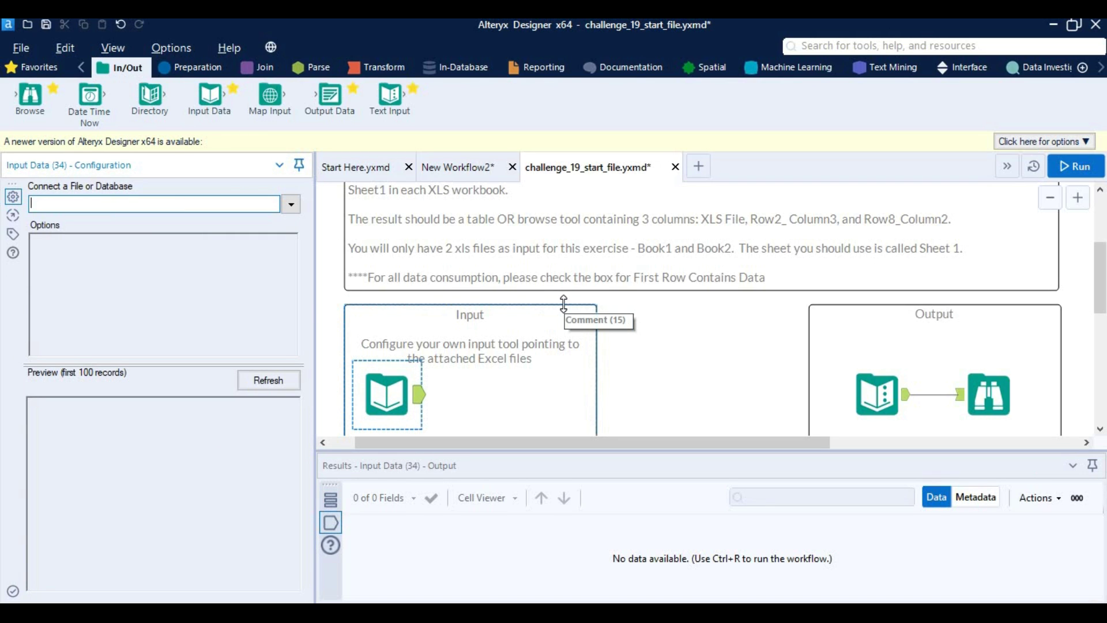
pyautogui.scroll(-1, 563, 303)
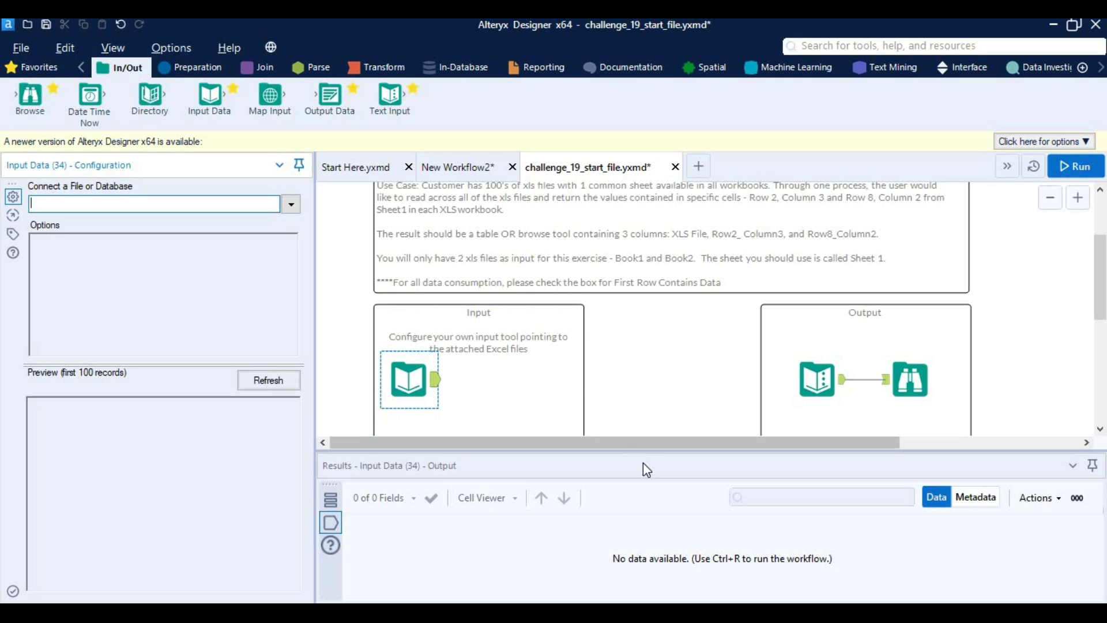
pyautogui.scroll(-2, 639, 347)
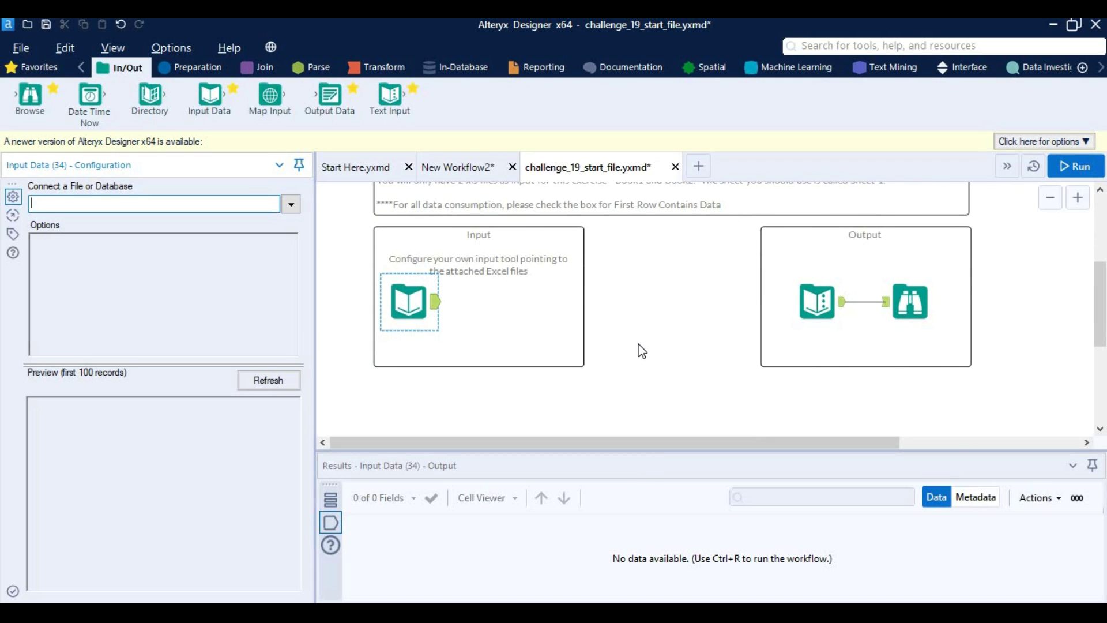
pyautogui.scroll(-1, 641, 349)
# Connect the Input Data tool to Sheet1 of Book1.xls in the Book12 folder
pyautogui.click(291, 206)
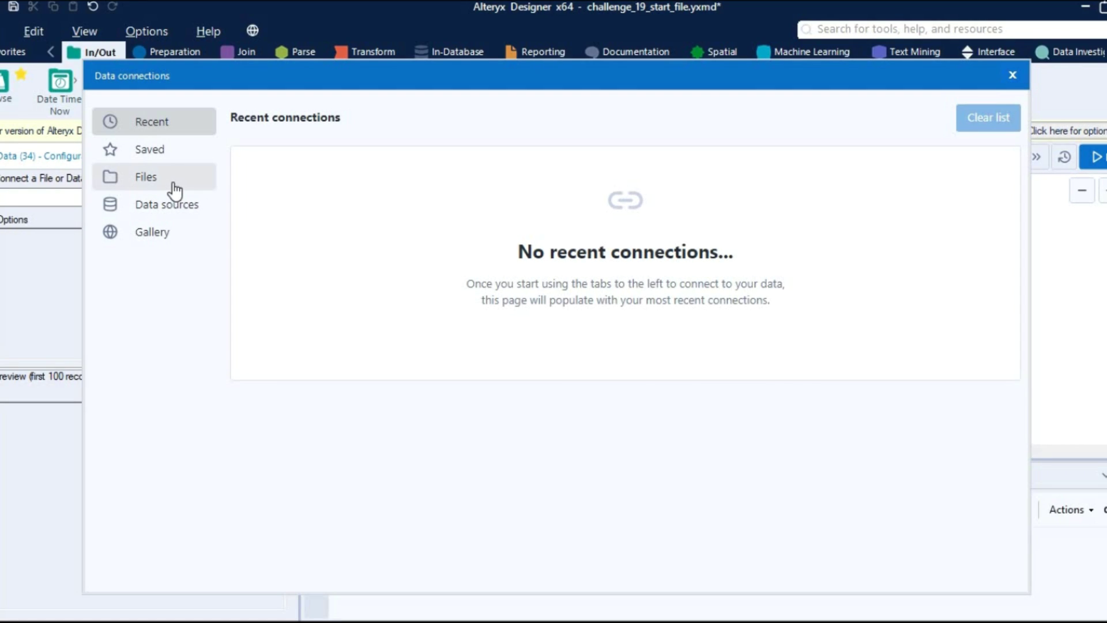
pyautogui.click(175, 190)
pyautogui.click(680, 168)
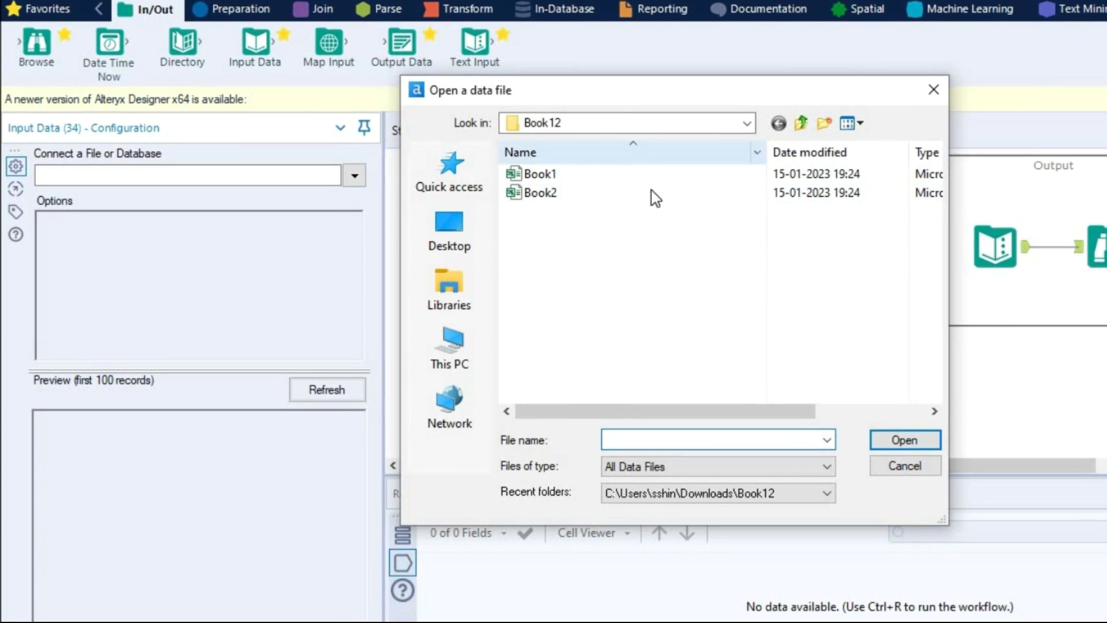
pyautogui.click(775, 175)
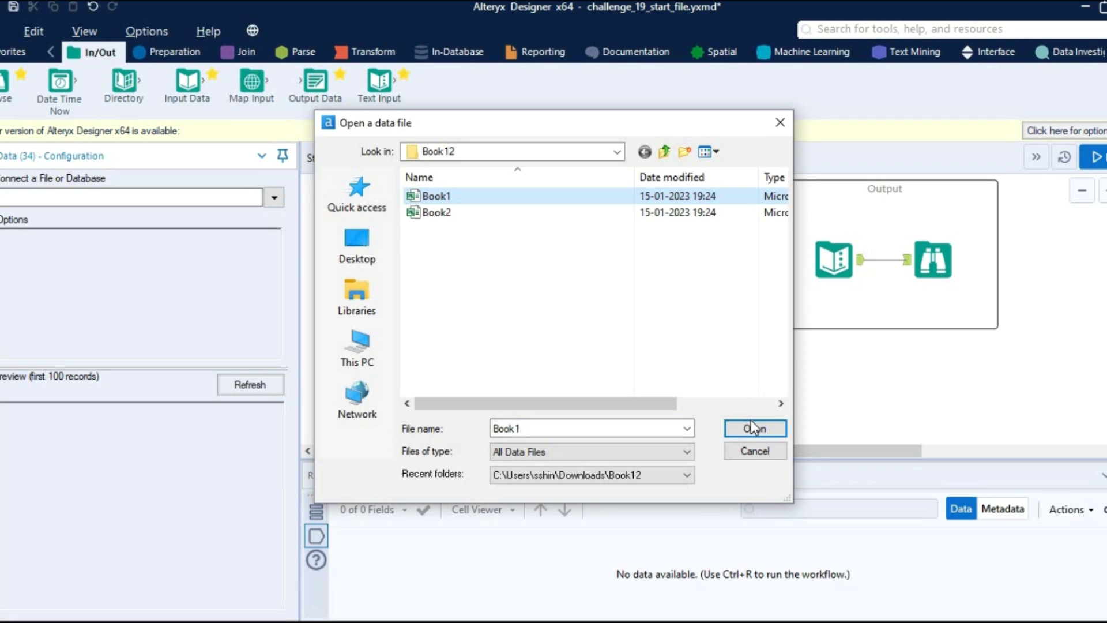
pyautogui.click(751, 423)
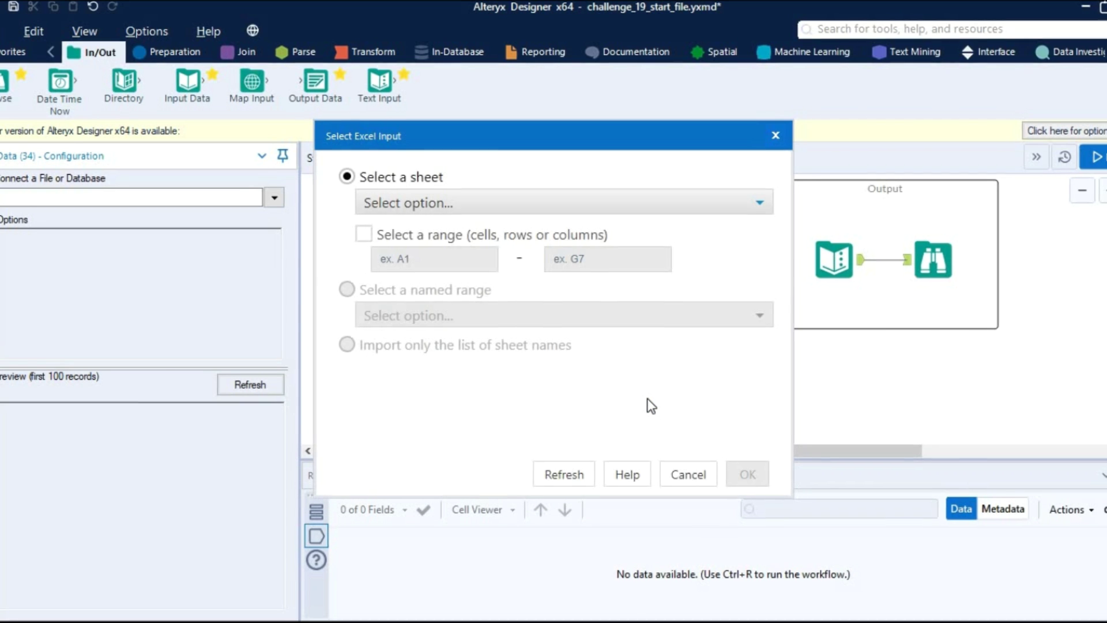
pyautogui.click(403, 203)
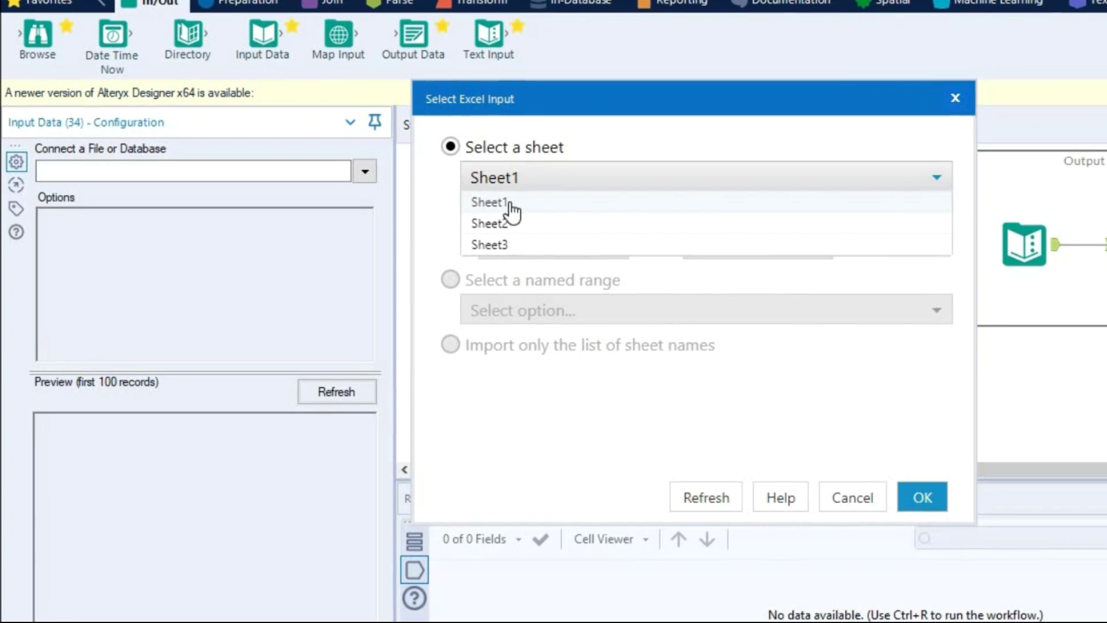
pyautogui.click(512, 212)
pyautogui.click(922, 507)
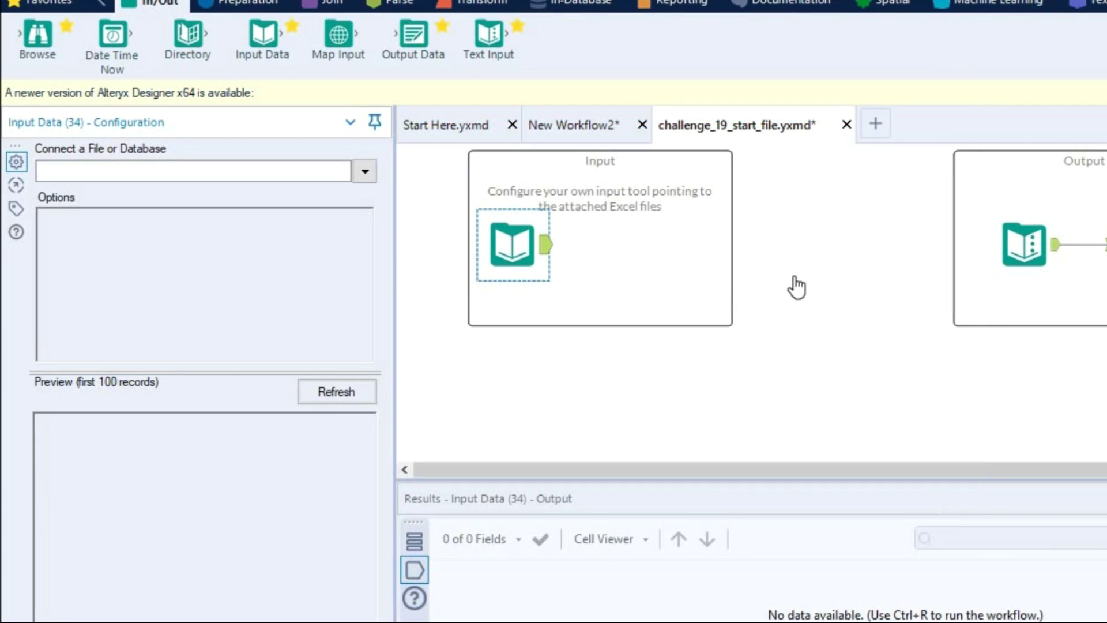
# Change the input file path from Book1.xls to the wildcard Book*.xls
pyautogui.scroll(2, 818, 316)
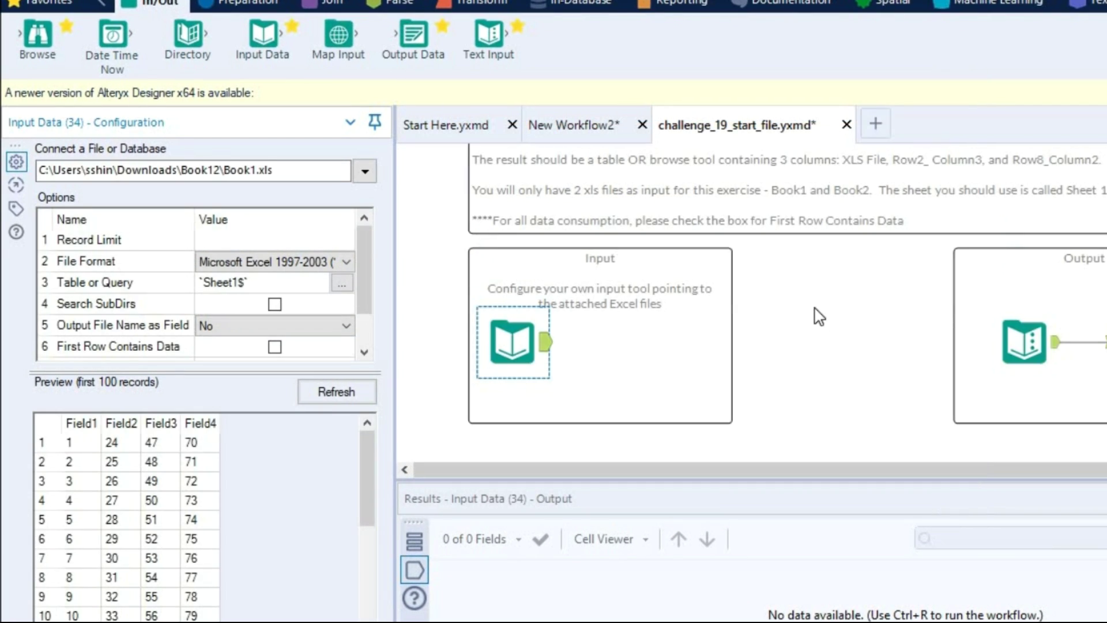
pyautogui.scroll(-2, 818, 316)
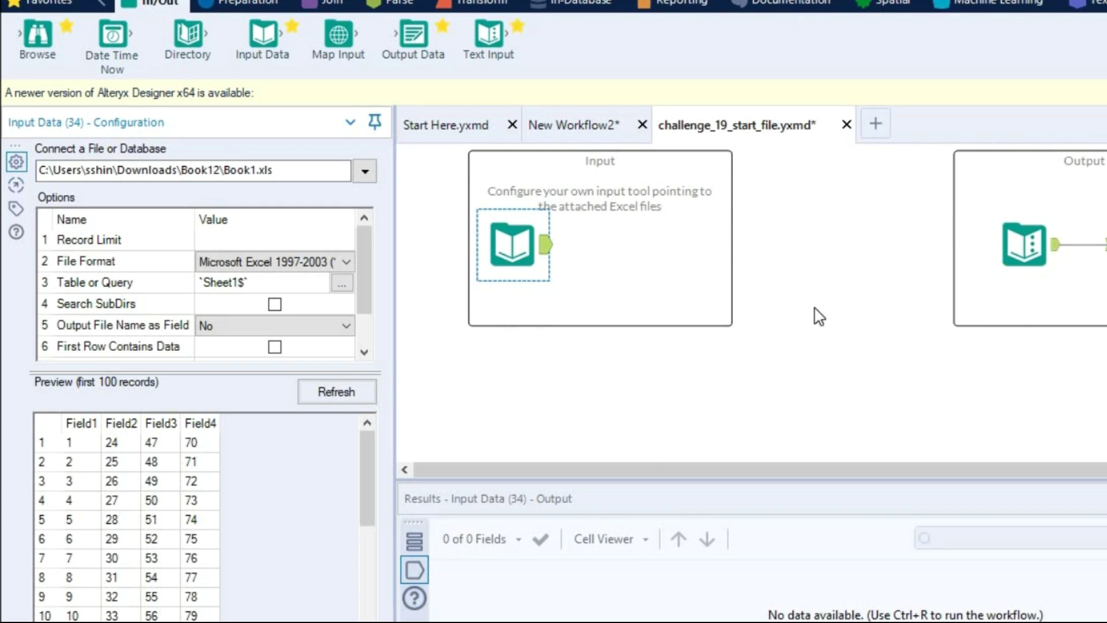
pyautogui.click(257, 172)
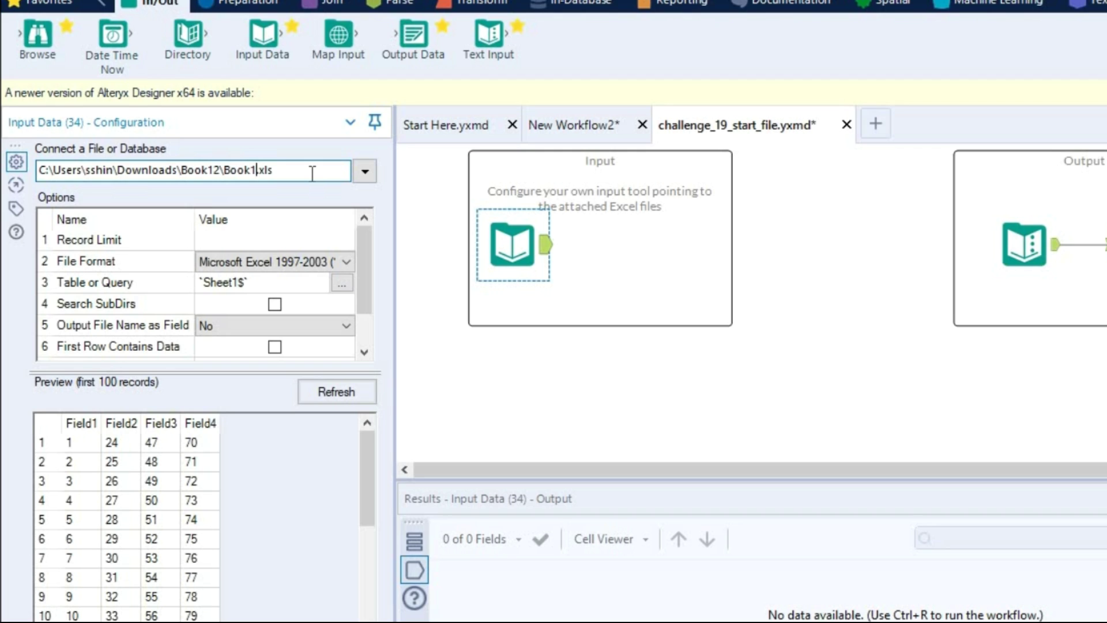
pyautogui.press('BackSpace')
pyautogui.press('BackSpace')
pyautogui.press('BackSpace')
pyautogui.press('BackSpace')
pyautogui.press('BackSpace')
pyautogui.write('9')
pyautogui.press('BackSpace')
pyautogui.write('*')
pyautogui.press('Right')
pyautogui.write('*')
pyautogui.press('BackSpace')
pyautogui.press('BackSpace')
pyautogui.press('BackSpace')
pyautogui.write('Book*.')
pyautogui.scroll(-1, 368, 324)
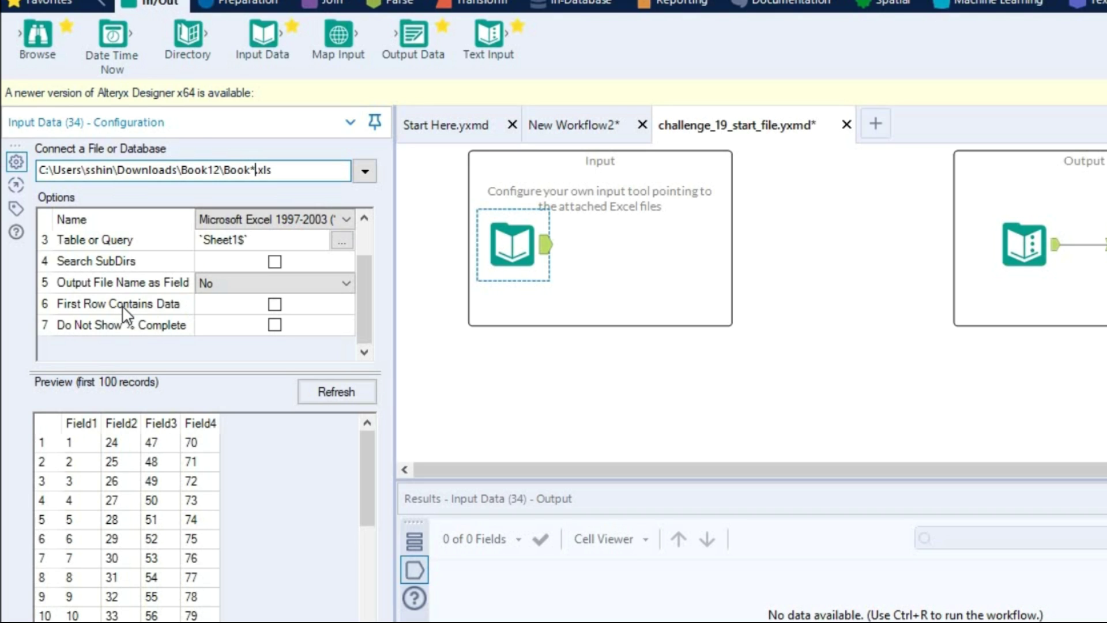
# Apply the wildcard path, tick First Row Contains Data, and output File Name Only as a field
pyautogui.click(275, 306)
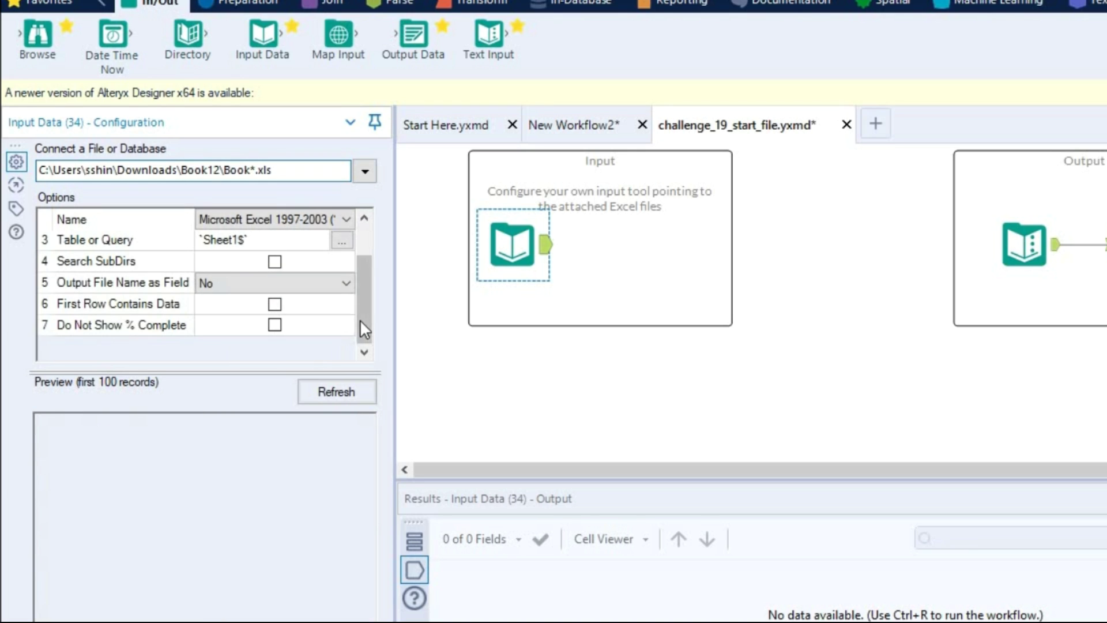
pyautogui.click(274, 303)
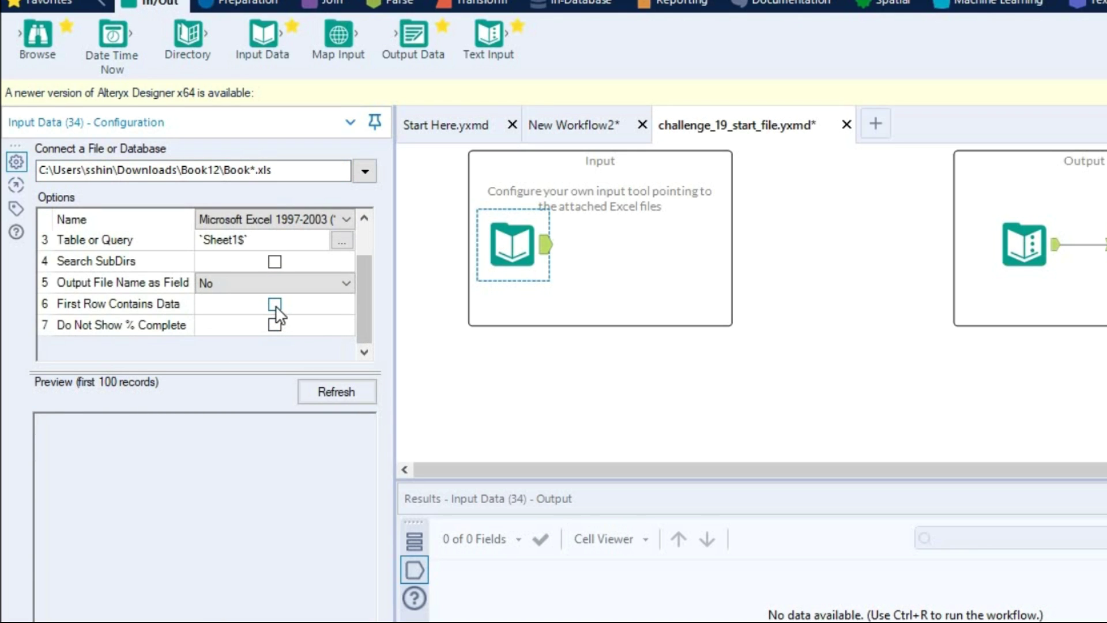
pyautogui.click(261, 282)
pyautogui.click(261, 282)
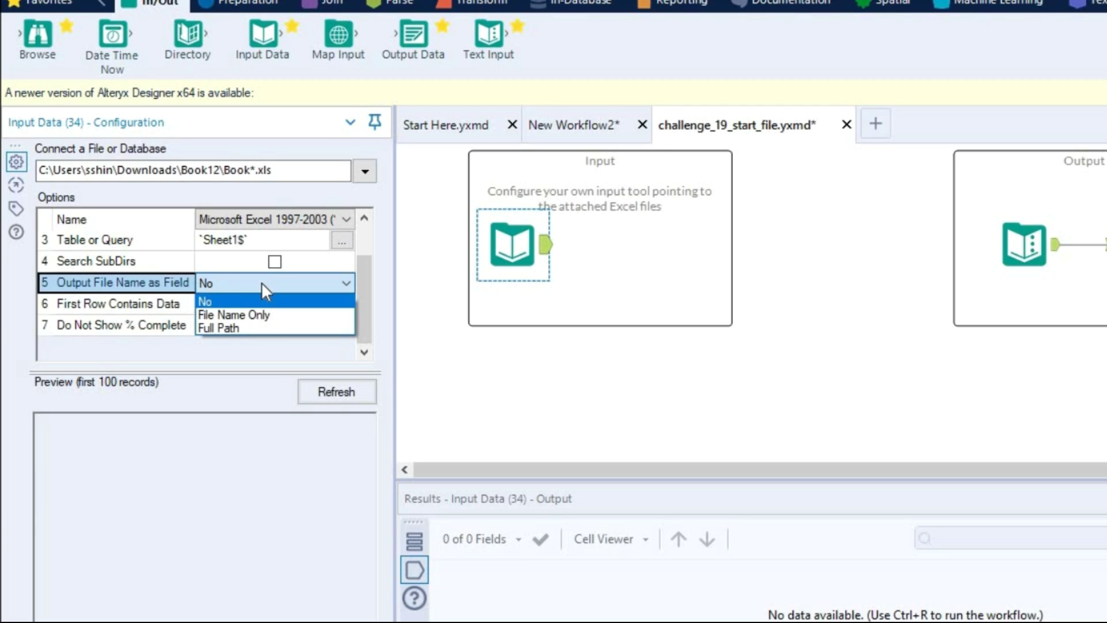
pyautogui.click(265, 315)
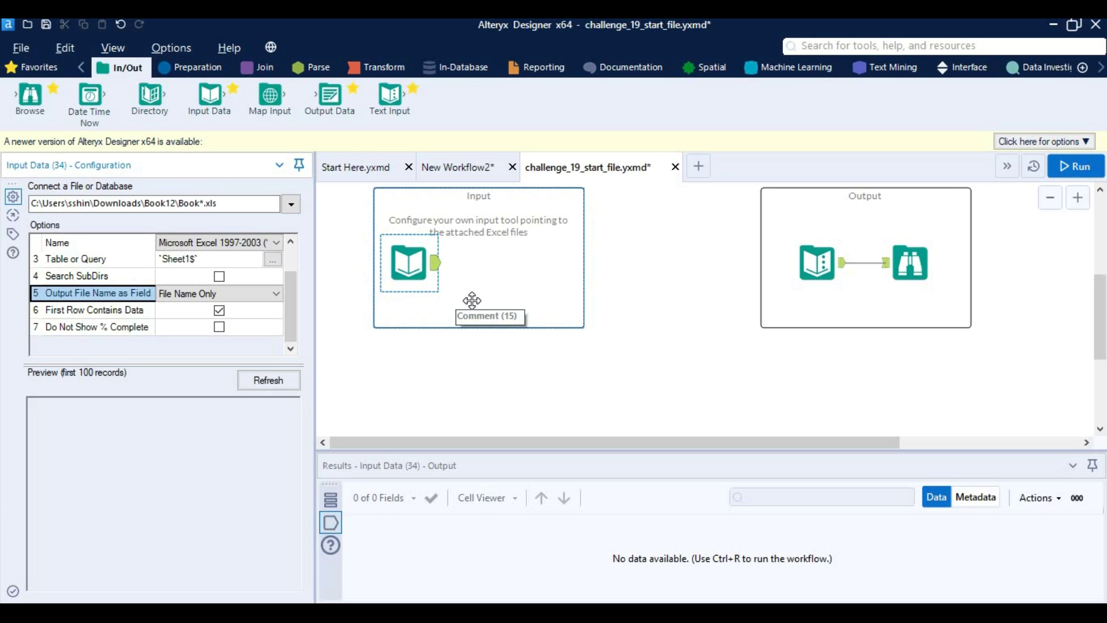
pyautogui.scroll(1, 472, 299)
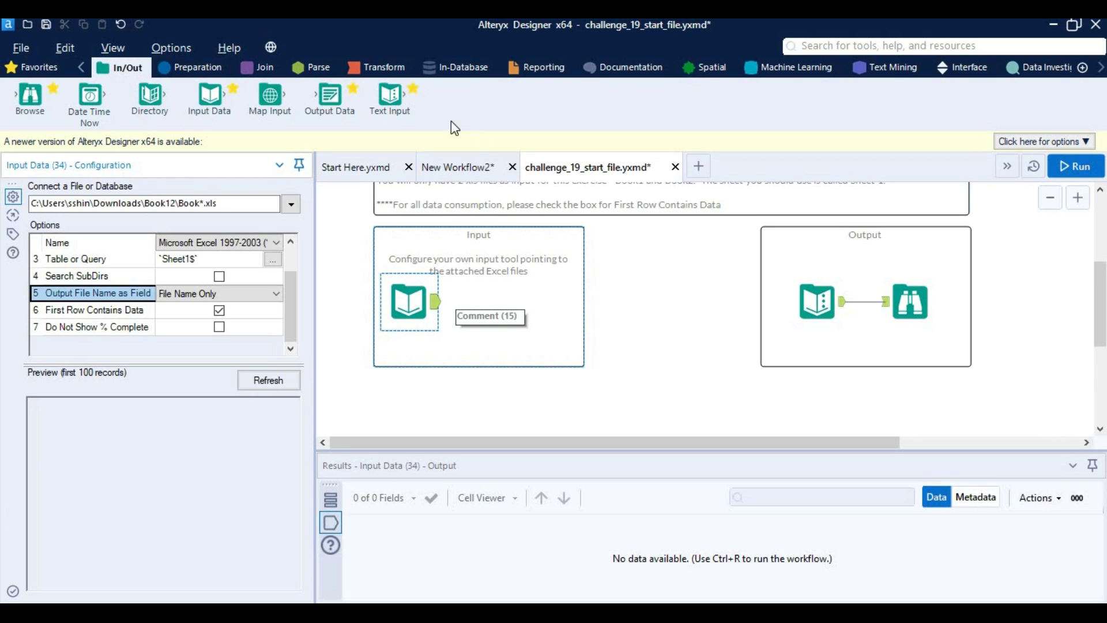
# Drop a Multi-Row Formula tool from the Preparation tools, connected after the Input Data tool
pyautogui.click(282, 64)
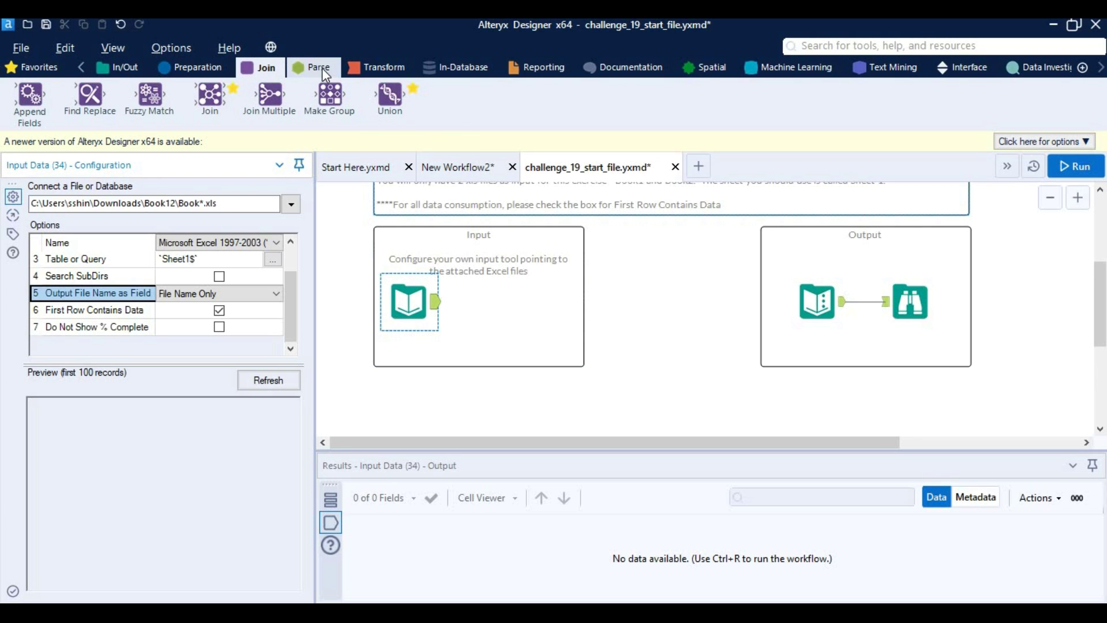
pyautogui.click(321, 68)
pyautogui.click(427, 69)
pyautogui.click(378, 68)
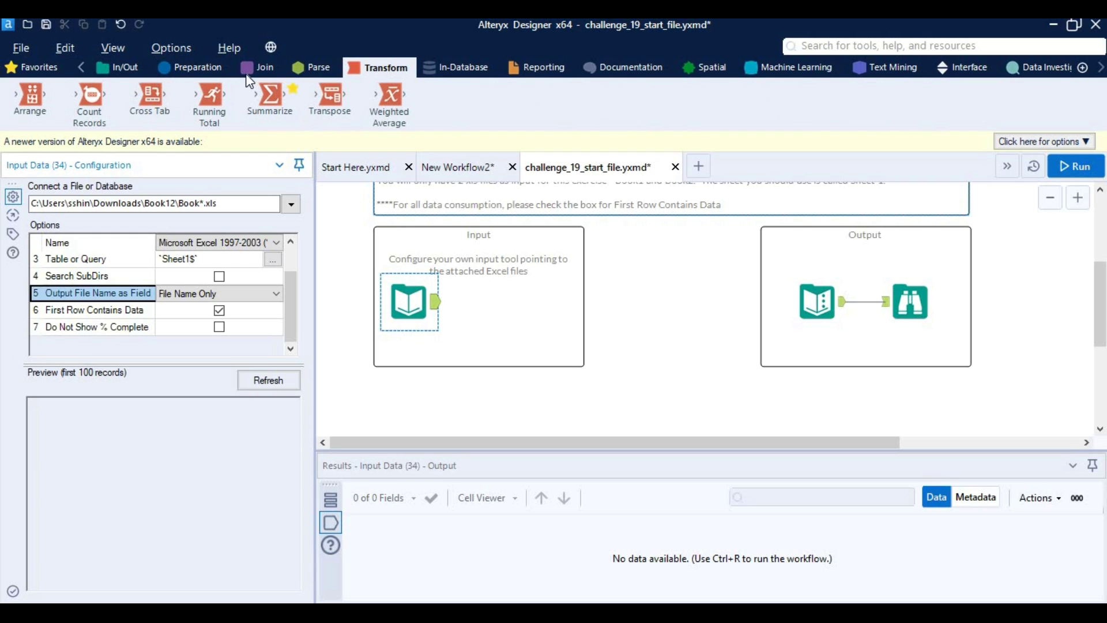
pyautogui.click(212, 69)
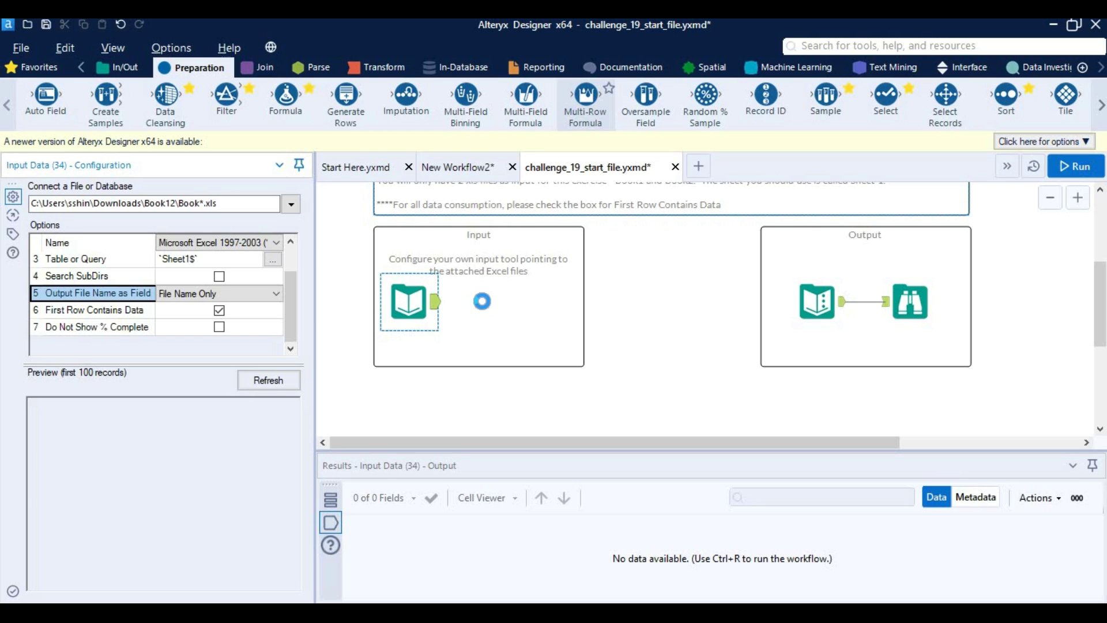
pyautogui.moveTo(481, 301); pyautogui.dragTo(482, 301)
pyautogui.scroll(2, 651, 307)
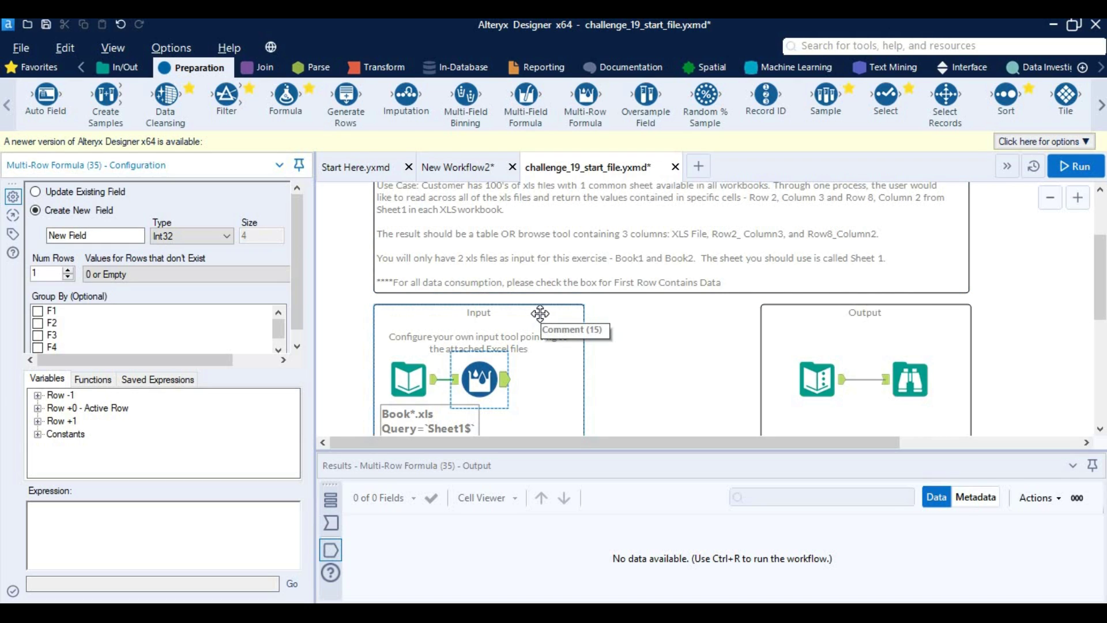
# Name the new field Row and begin the expression IF [FileName]==
pyautogui.moveTo(86, 235); pyautogui.dragTo(2, 242)
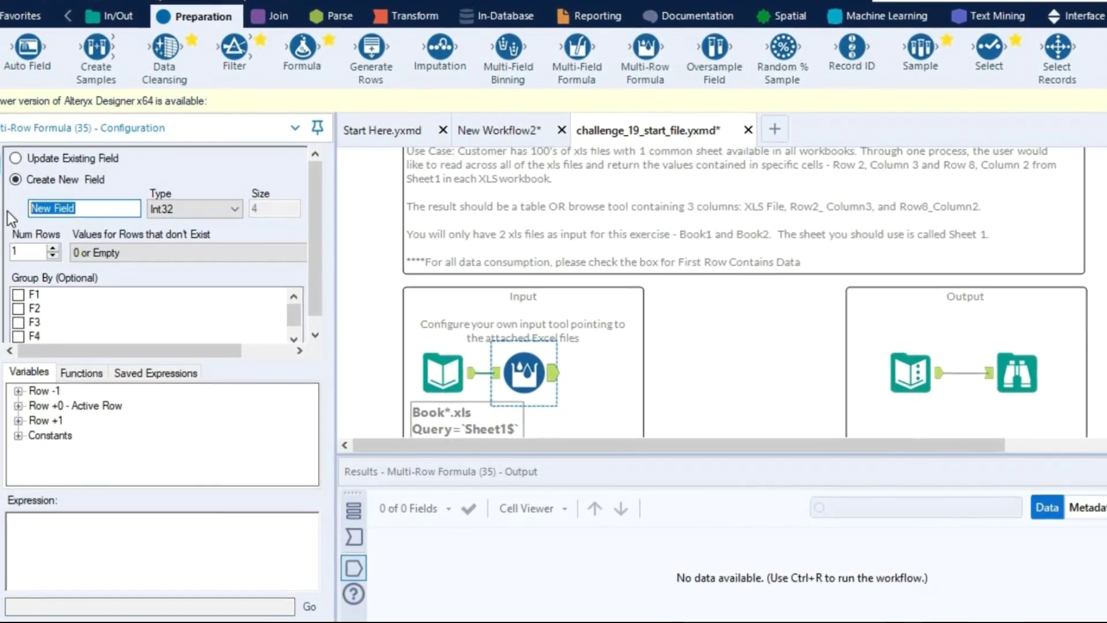
pyautogui.write('Row')
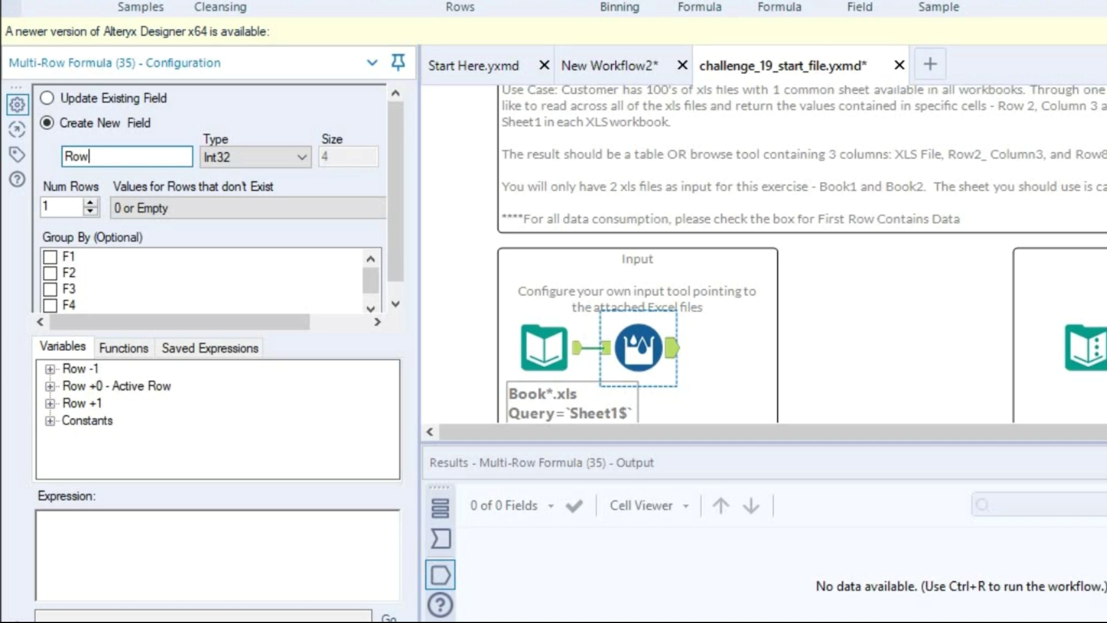
pyautogui.click(127, 572)
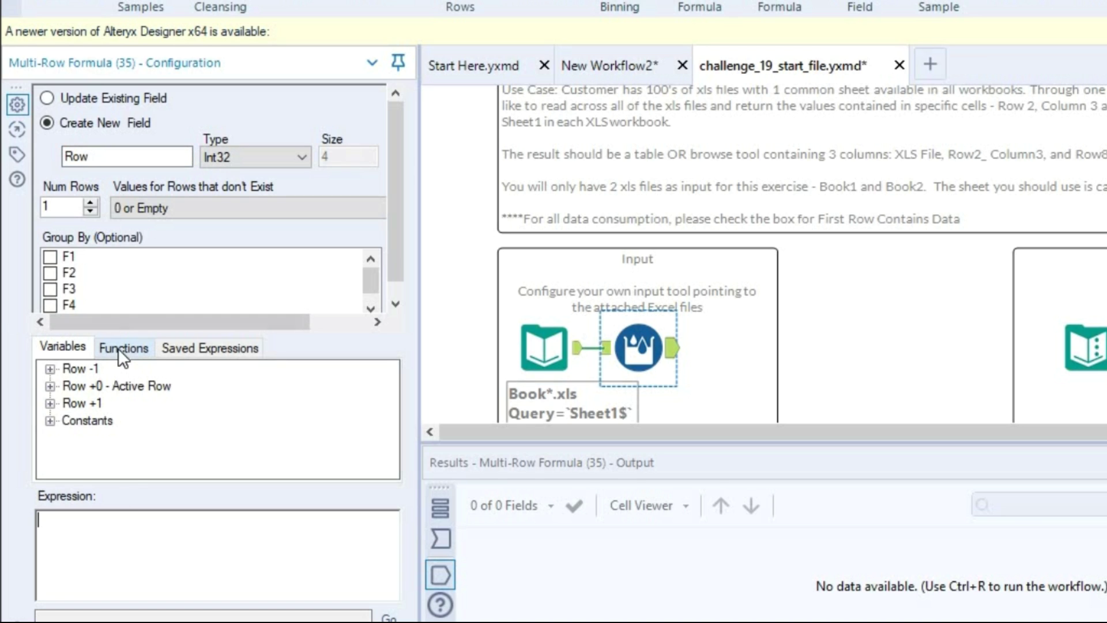
pyautogui.write('if')
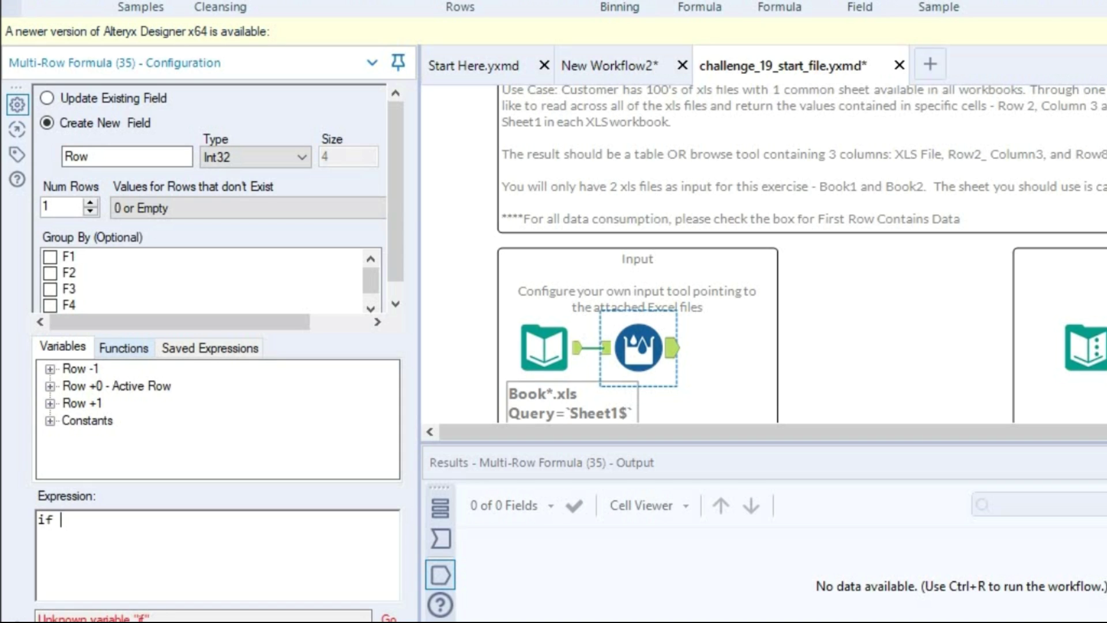
pyautogui.press('BackSpace')
pyautogui.press('BackSpace')
pyautogui.press('BackSpace')
pyautogui.write('IF')
pyautogui.click(50, 385)
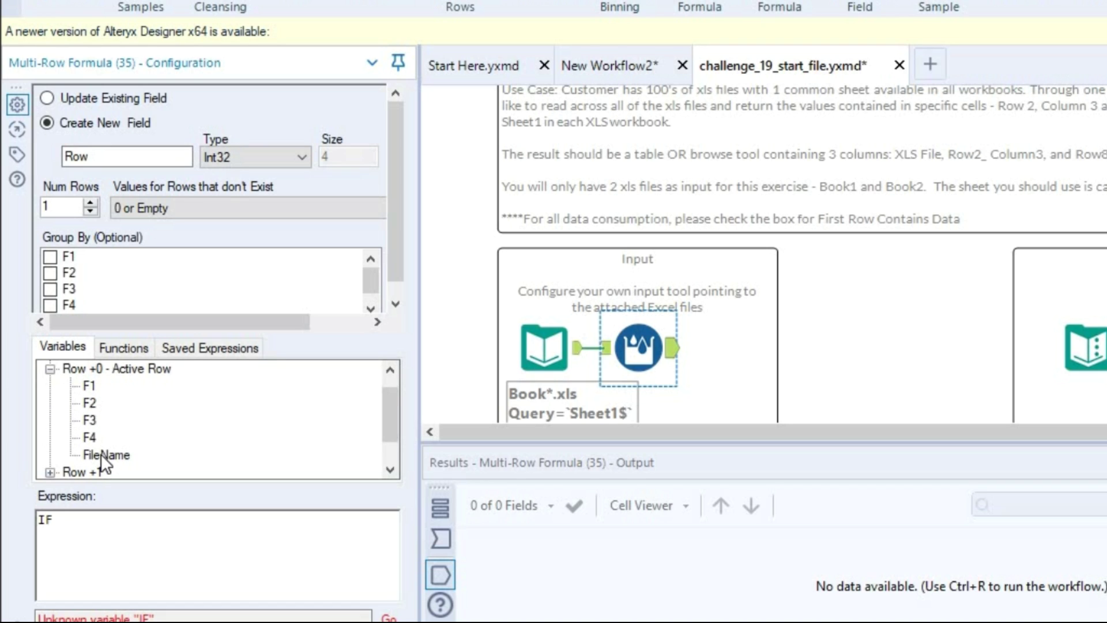
pyautogui.scroll(-1, 101, 453)
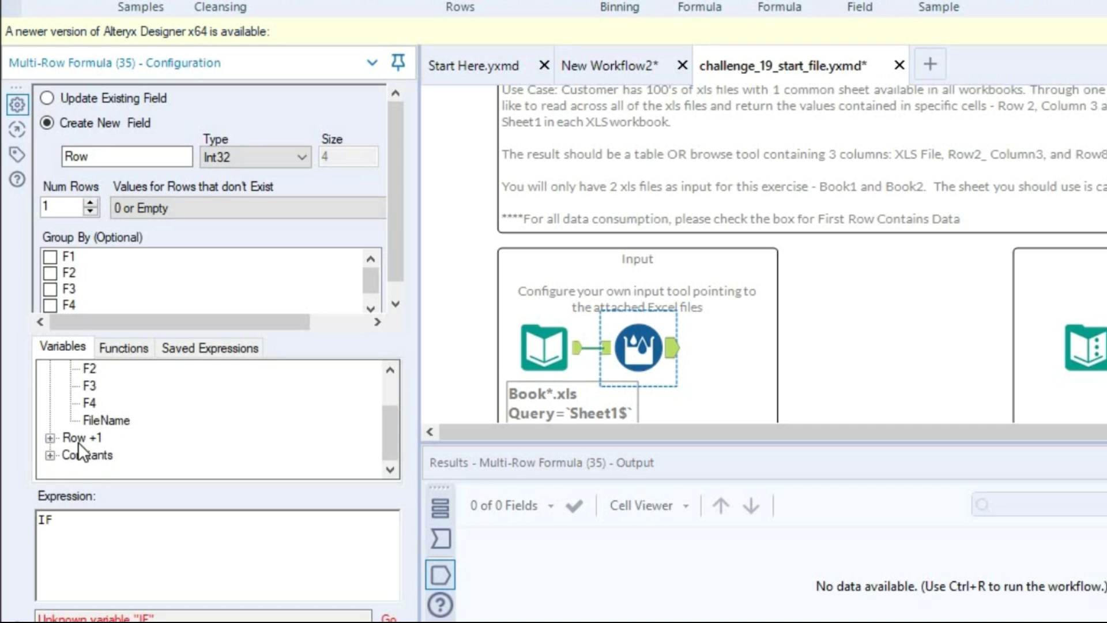
pyautogui.doubleClick(119, 417)
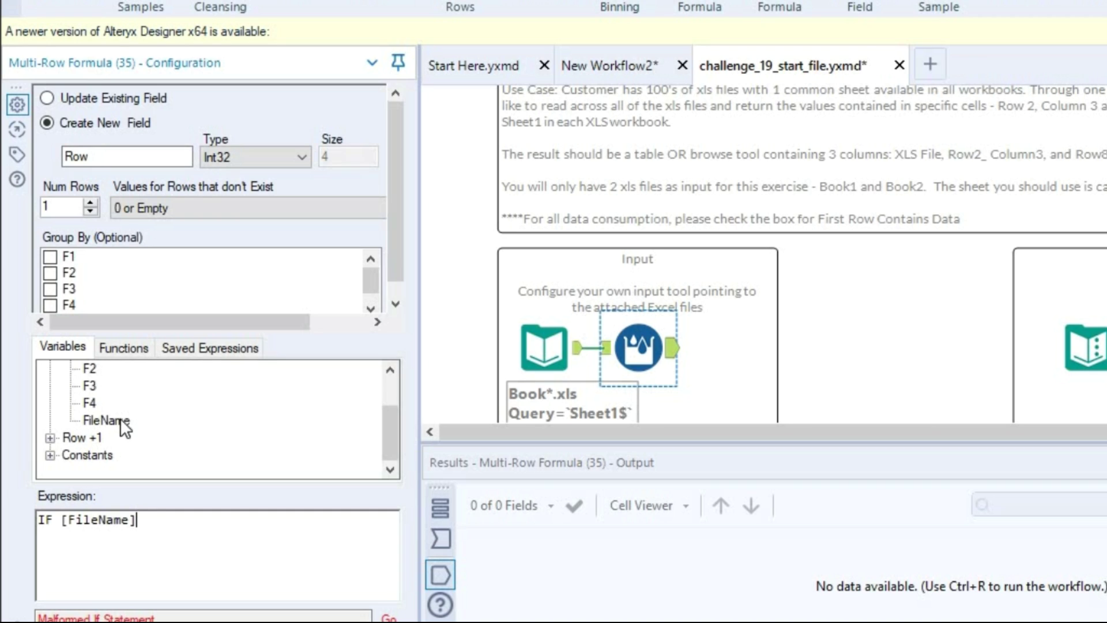
pyautogui.write('=')
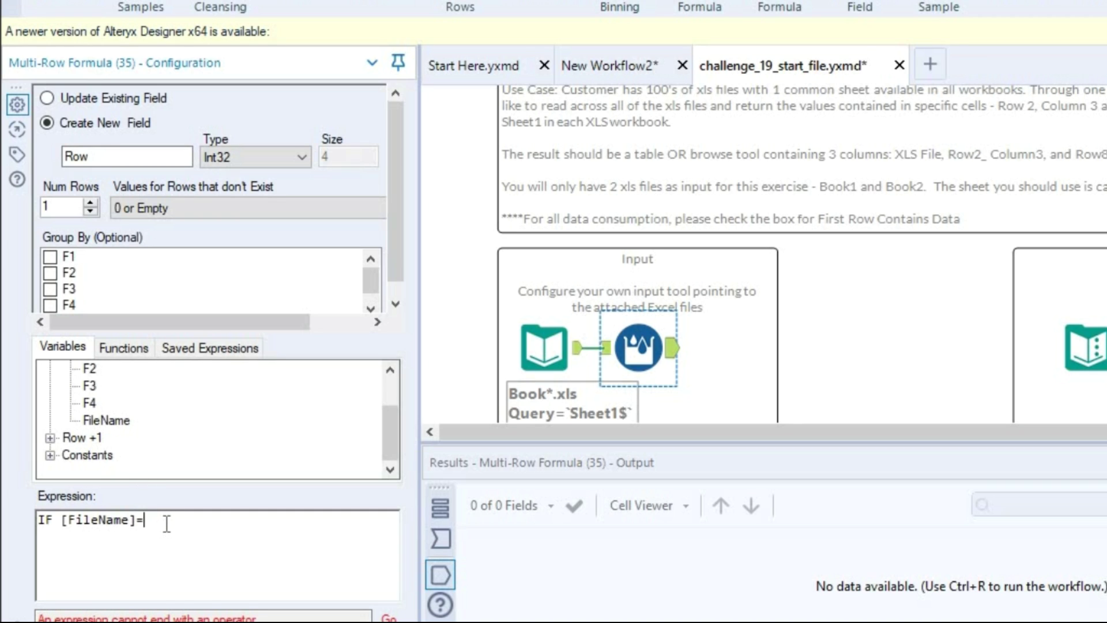
pyautogui.write('=')
# Complete it with [Row-1:FileName] THEN [Row-1:Row]+1 ELSE 1 ENDIF and run the workflow
pyautogui.scroll(1, 130, 427)
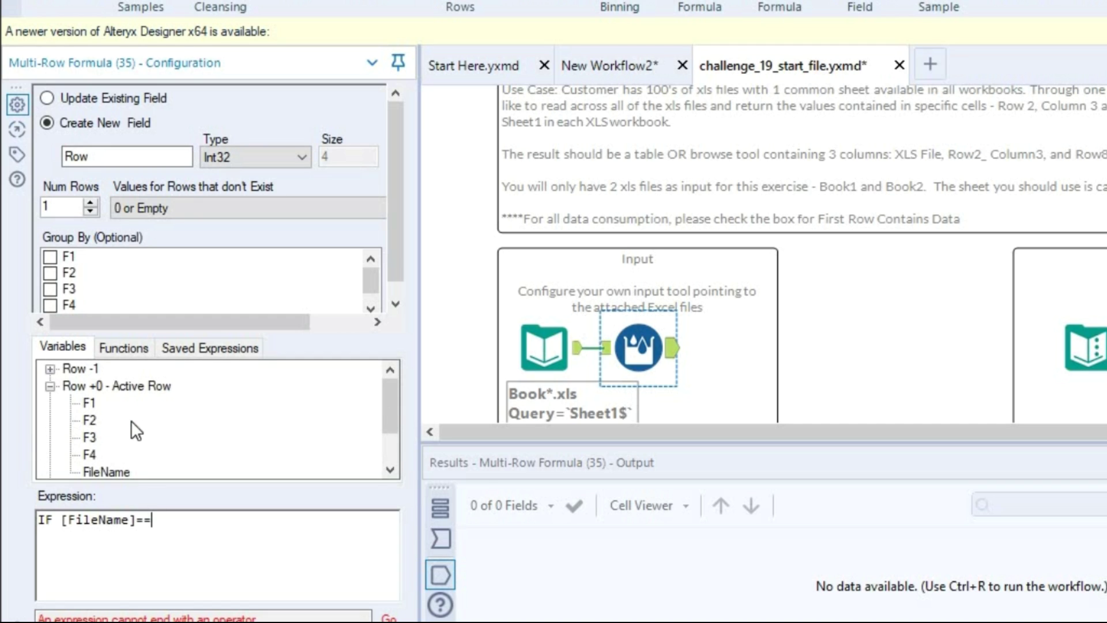
pyautogui.click(50, 369)
pyautogui.click(113, 456)
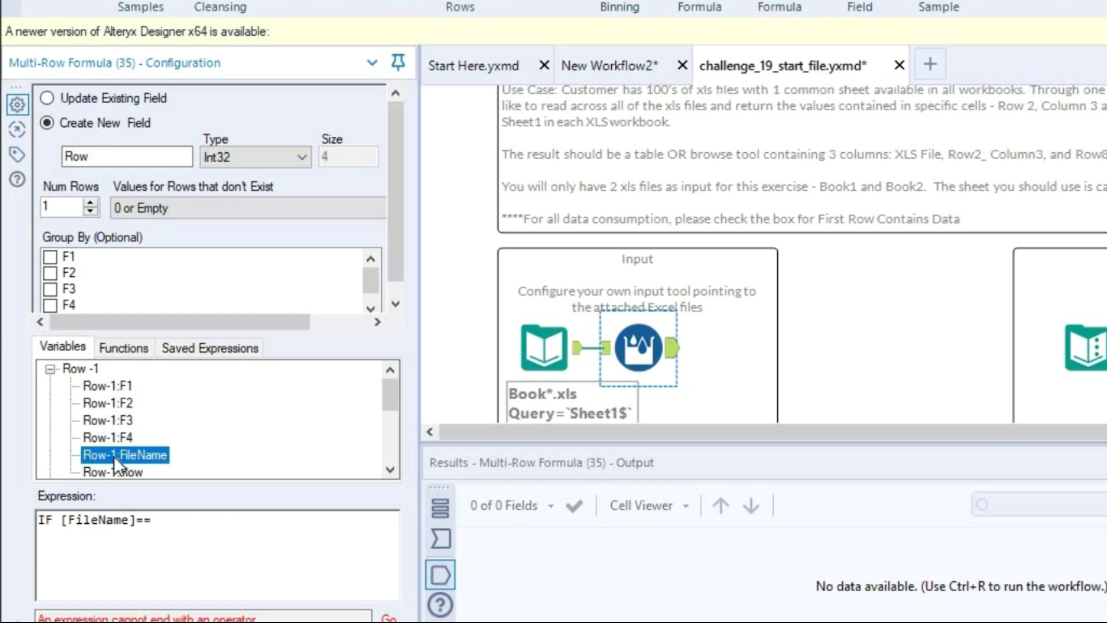
pyautogui.doubleClick(113, 455)
pyautogui.write('t')
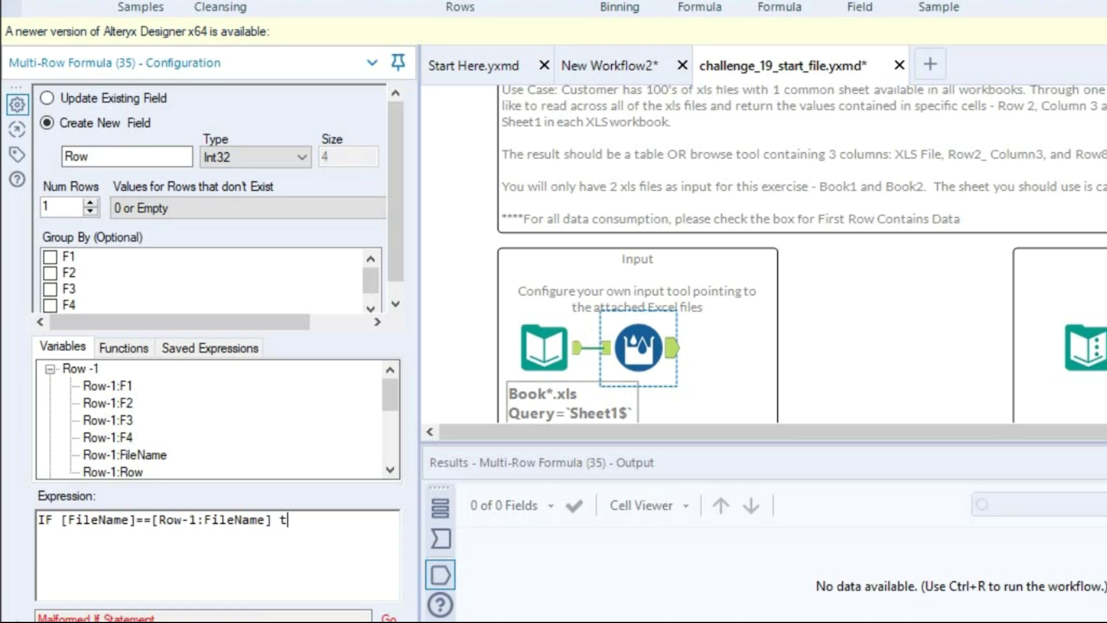
pyautogui.press('BackSpace')
pyautogui.write('THEN O')
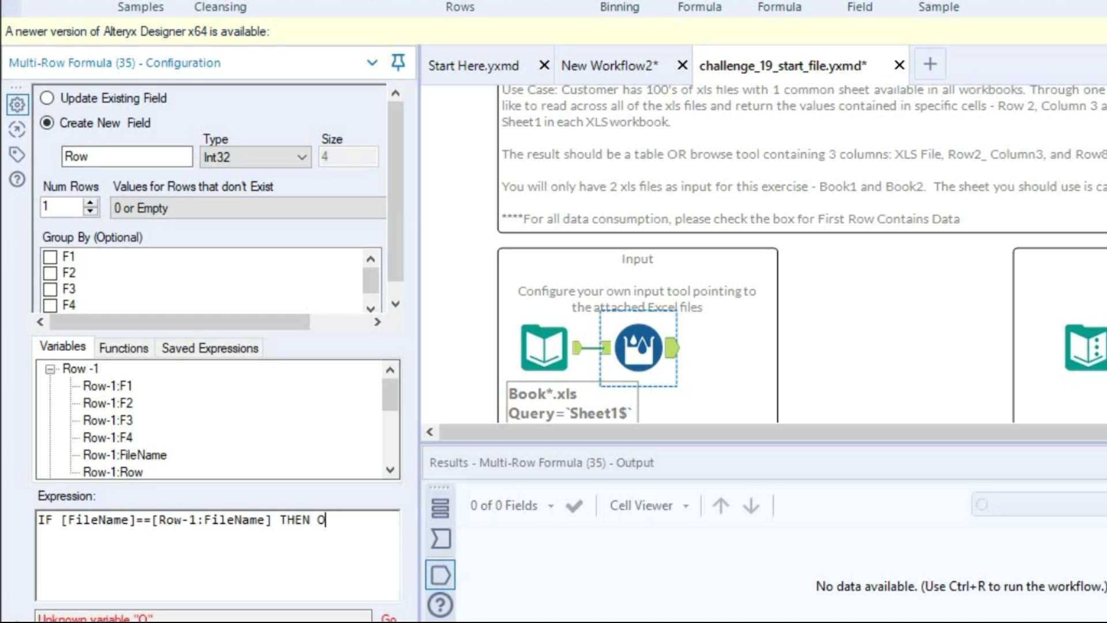
pyautogui.press('BackSpace')
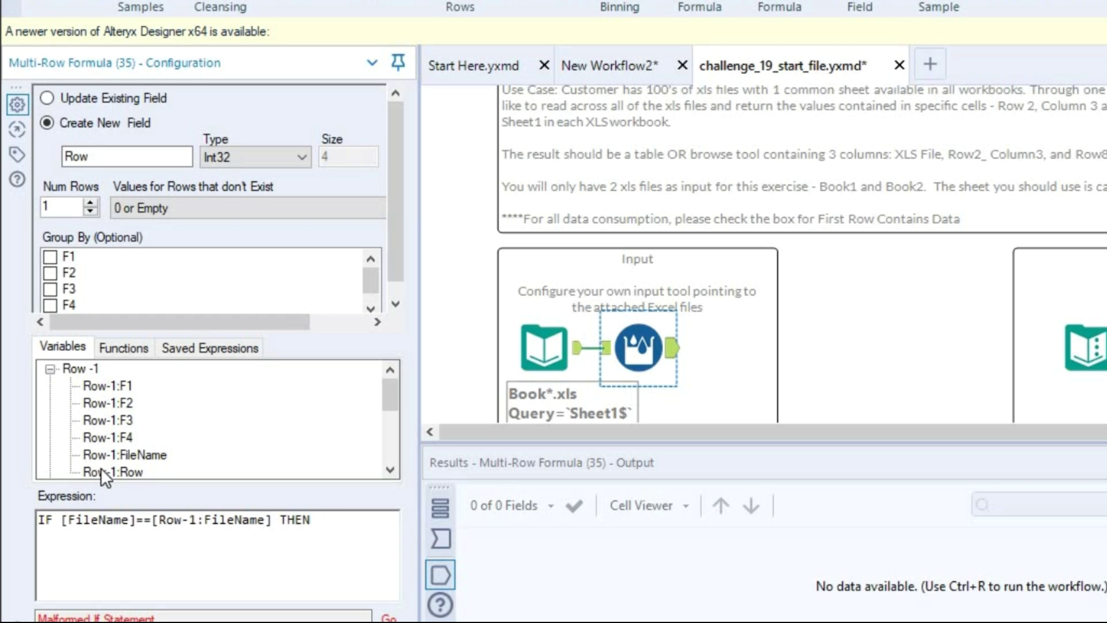
pyautogui.doubleClick(100, 468)
pyautogui.write('+1')
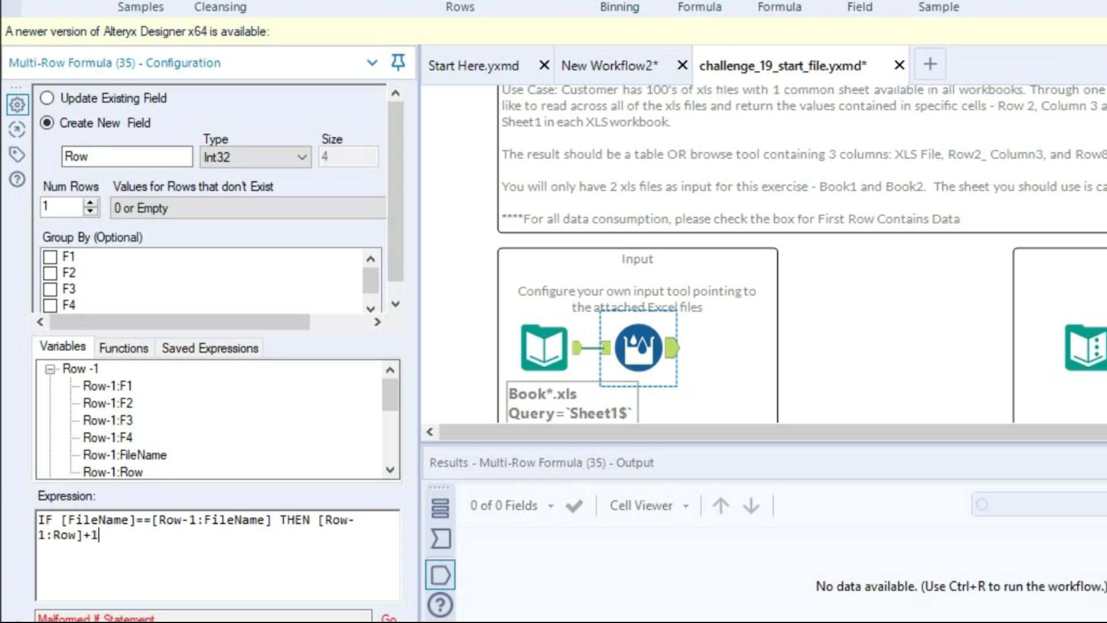
pyautogui.write(' ELSE 1 ENDIF')
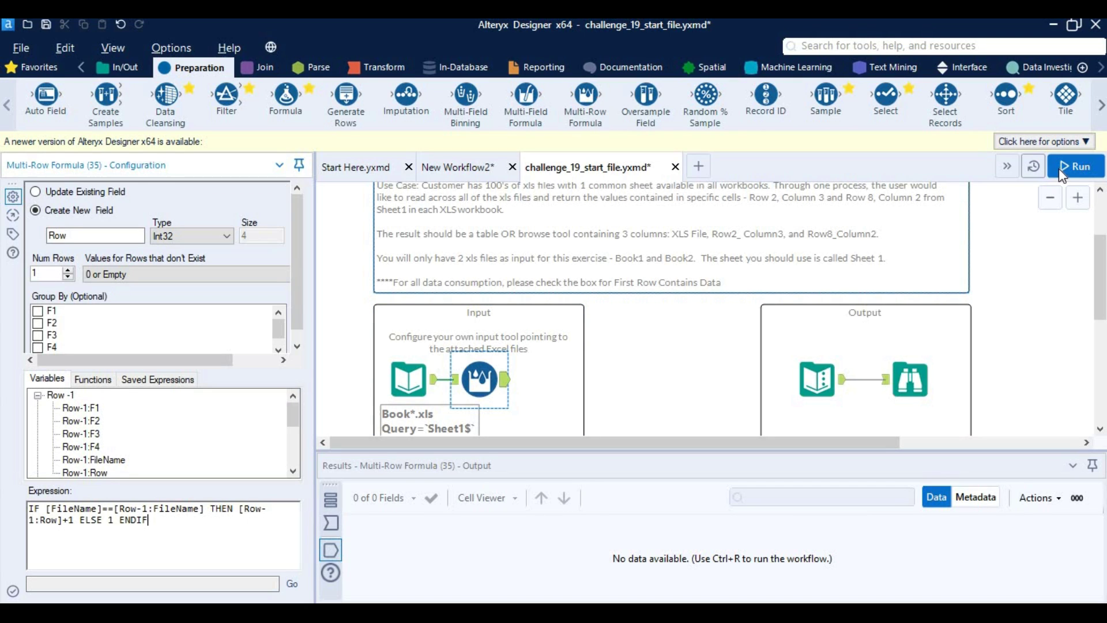
pyautogui.click(1073, 167)
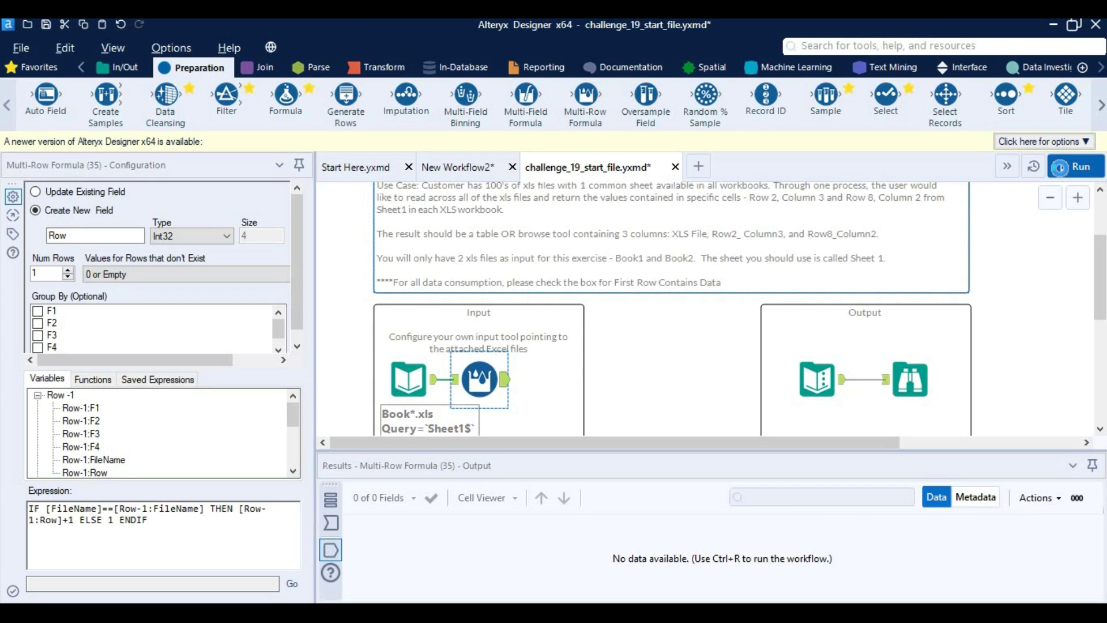
pyautogui.click(626, 328)
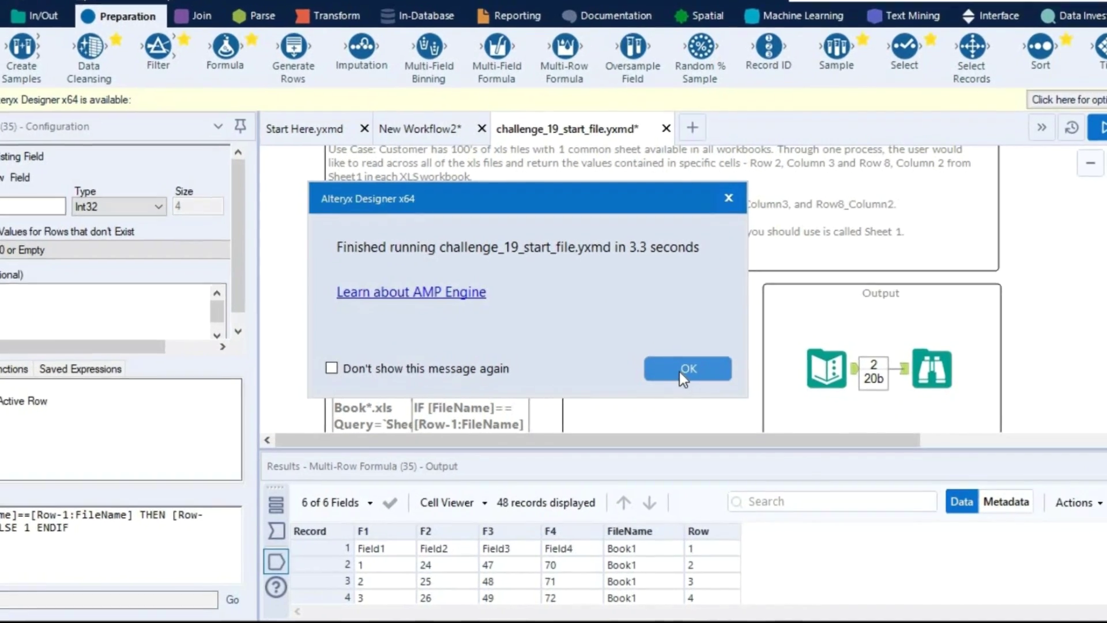
# Dismiss the run-complete message and check the Row column numbers Book1's records 1, 2, 3, 4
pyautogui.click(690, 378)
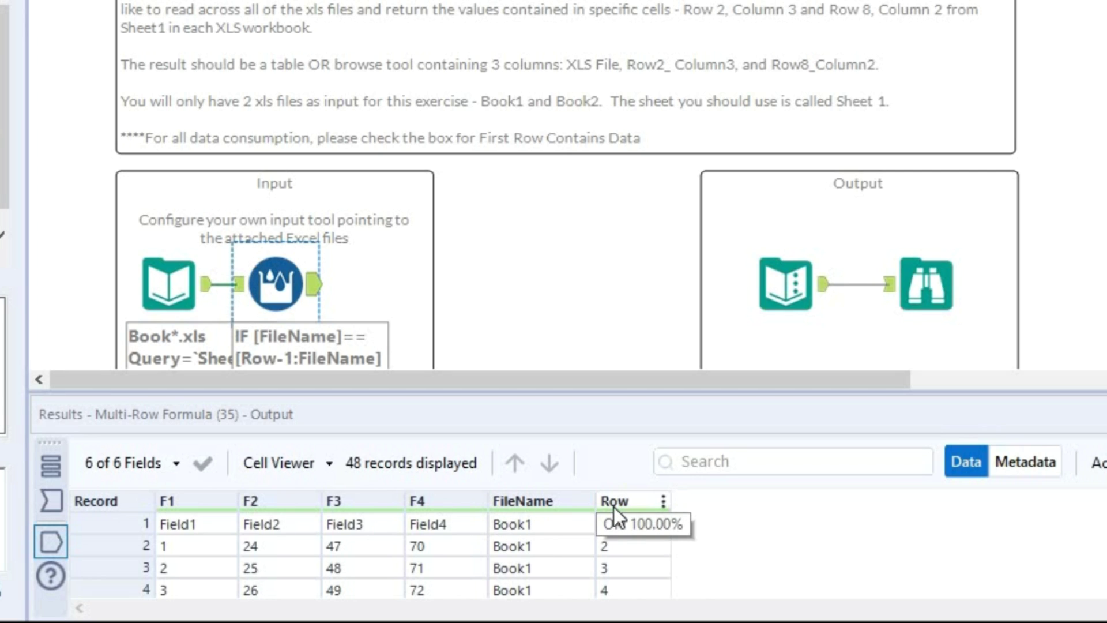
pyautogui.scroll(-1, 621, 575)
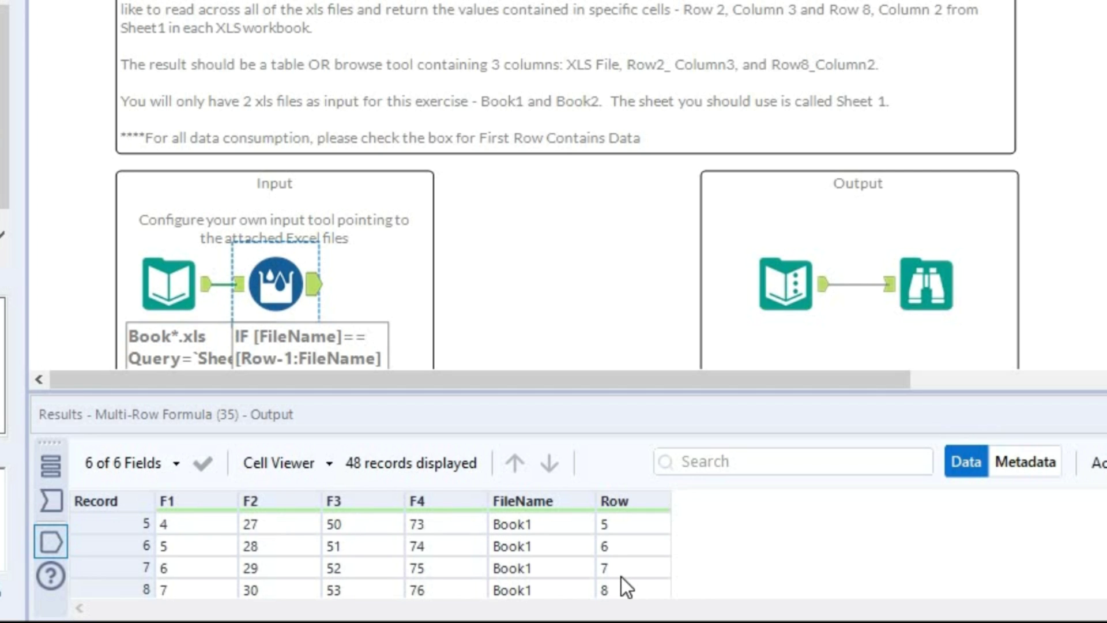
pyautogui.scroll(-4, 621, 576)
pyautogui.scroll(5, 620, 576)
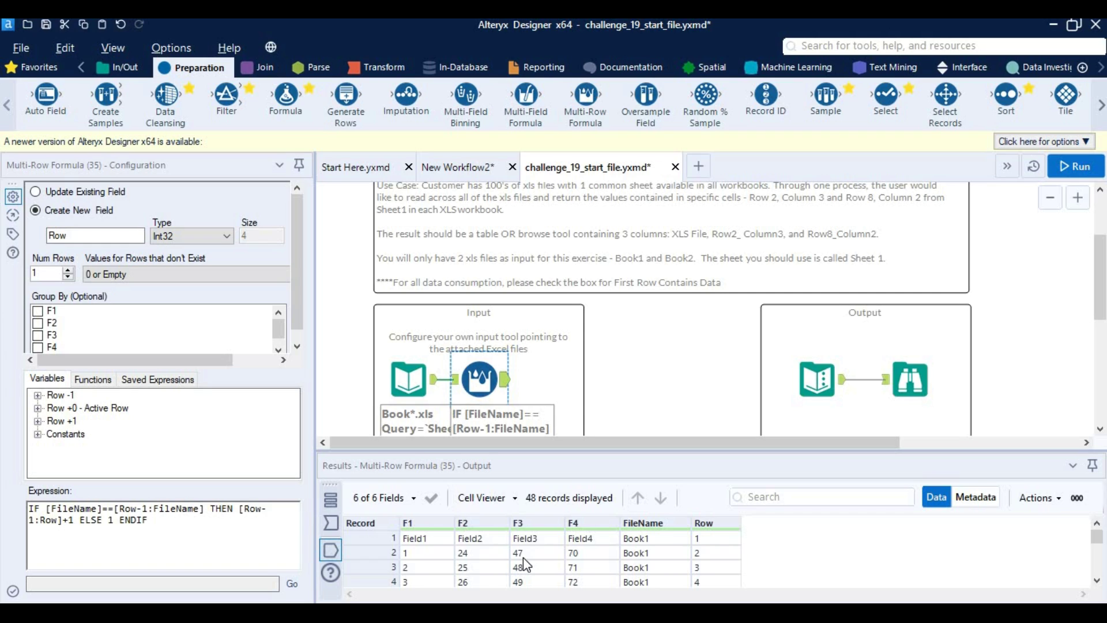
# Add a Formula tool after the Multi-Row Formula with a new column named Row2_Column3
pyautogui.moveTo(287, 93); pyautogui.dragTo(547, 378)
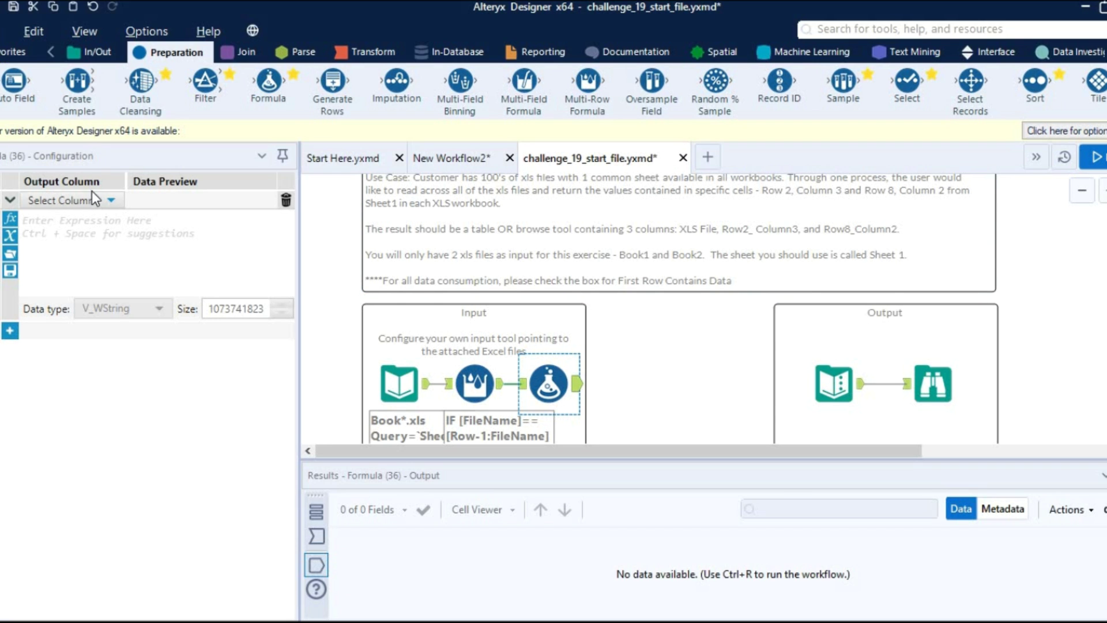
pyautogui.click(113, 208)
pyautogui.click(92, 215)
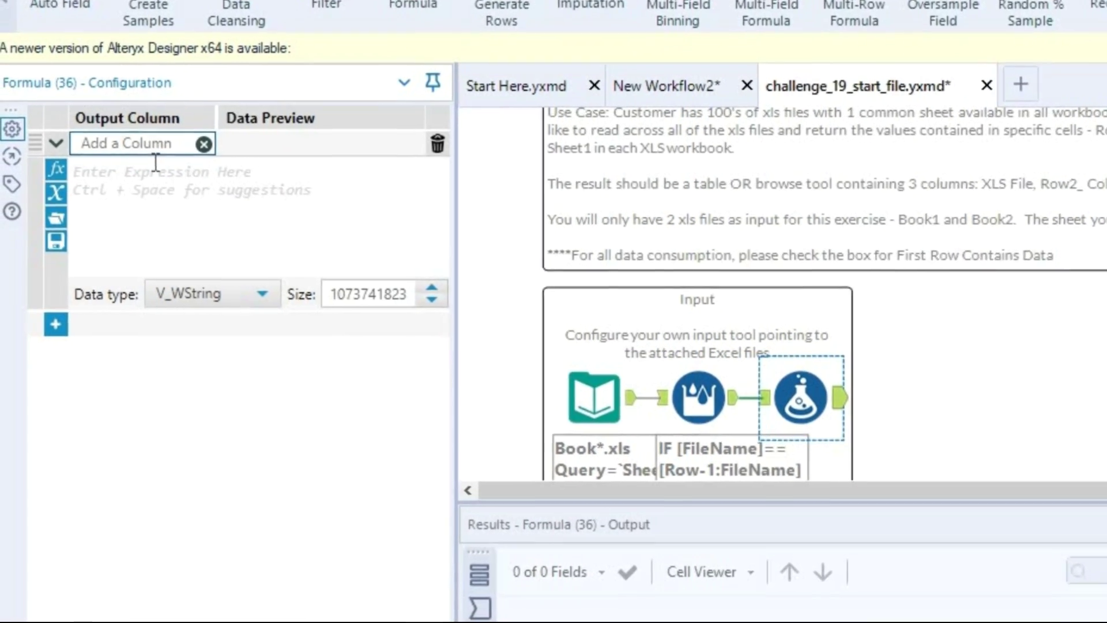
pyautogui.write('rOW')
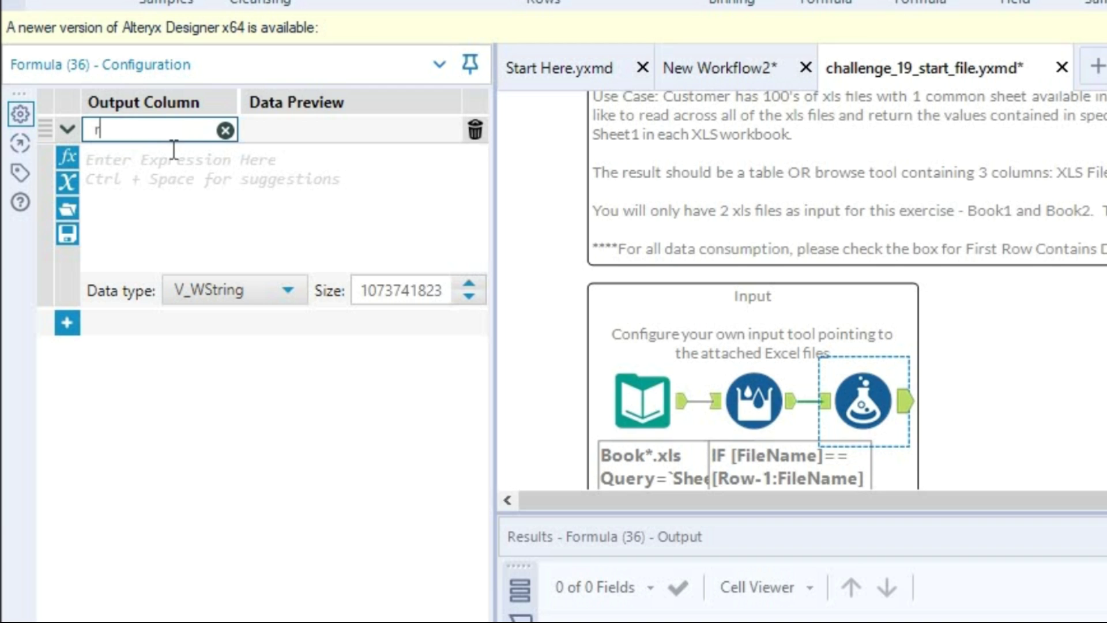
pyautogui.press('BackSpace')
pyautogui.press('BackSpace')
pyautogui.press('BackSpace')
pyautogui.write('Row2_Colum')
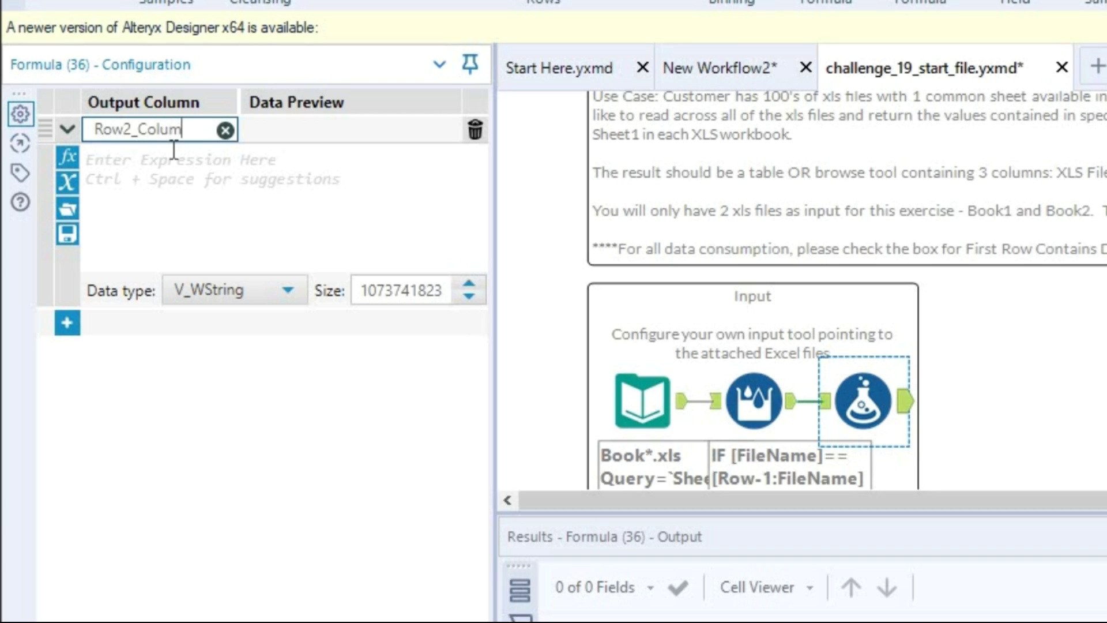
pyautogui.write('m')
pyautogui.press('BackSpace')
pyautogui.write('n3')
# Begin the Row2_Column3 expression with IF [Row]==2 THEN
pyautogui.click(234, 200)
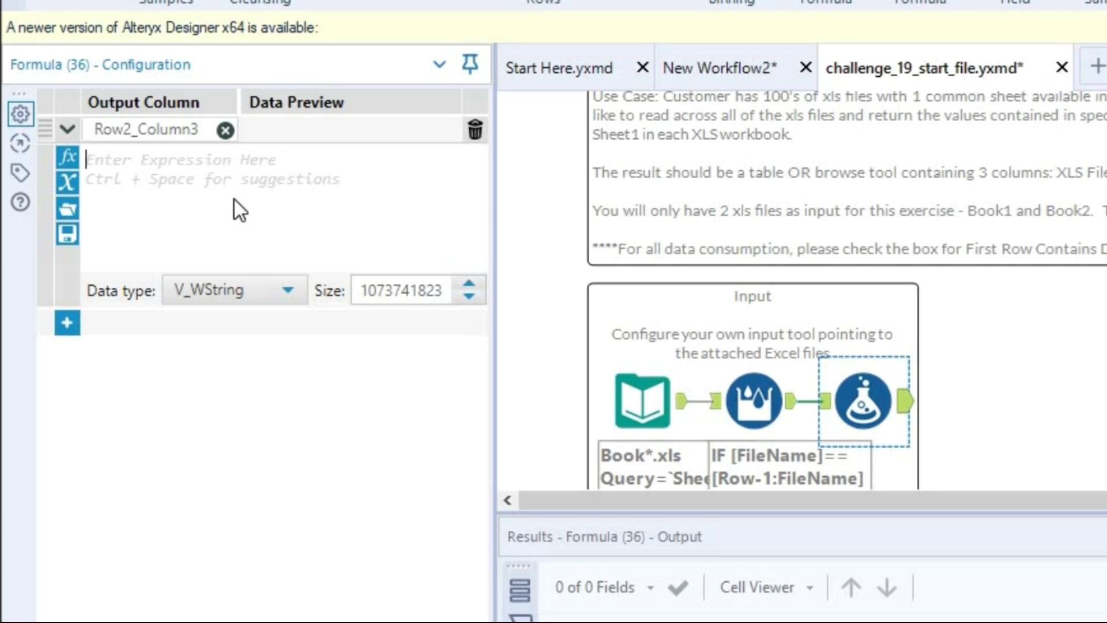
pyautogui.write('IF')
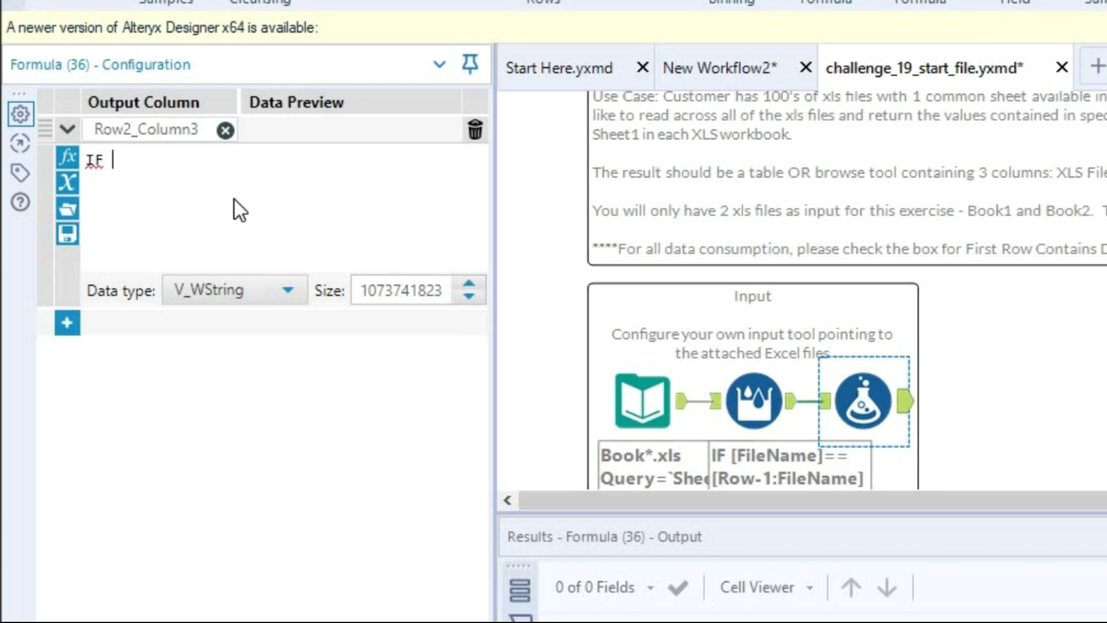
pyautogui.write(' O')
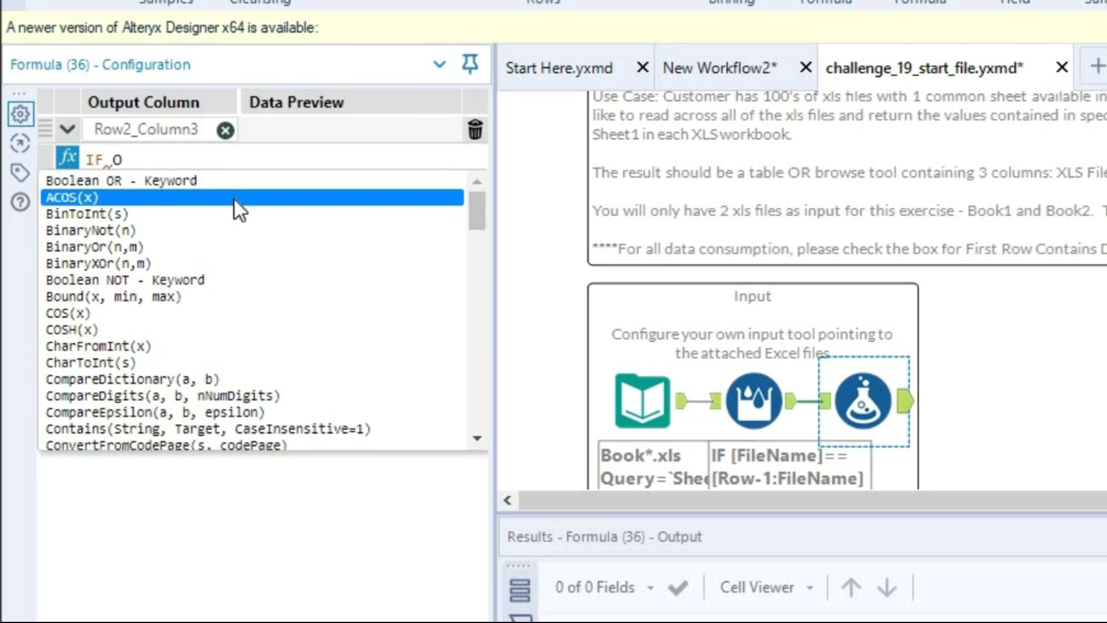
pyautogui.press('BackSpace')
pyautogui.write('ROR')
pyautogui.press('BackSpace')
pyautogui.write('W')
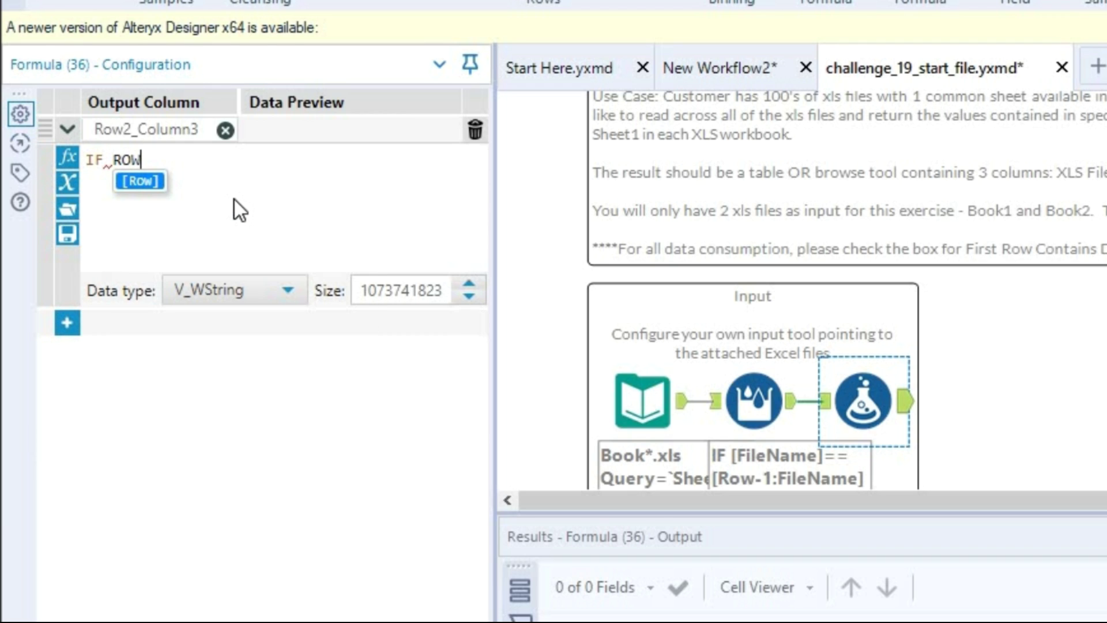
pyautogui.press('Return')
pyautogui.write('==2')
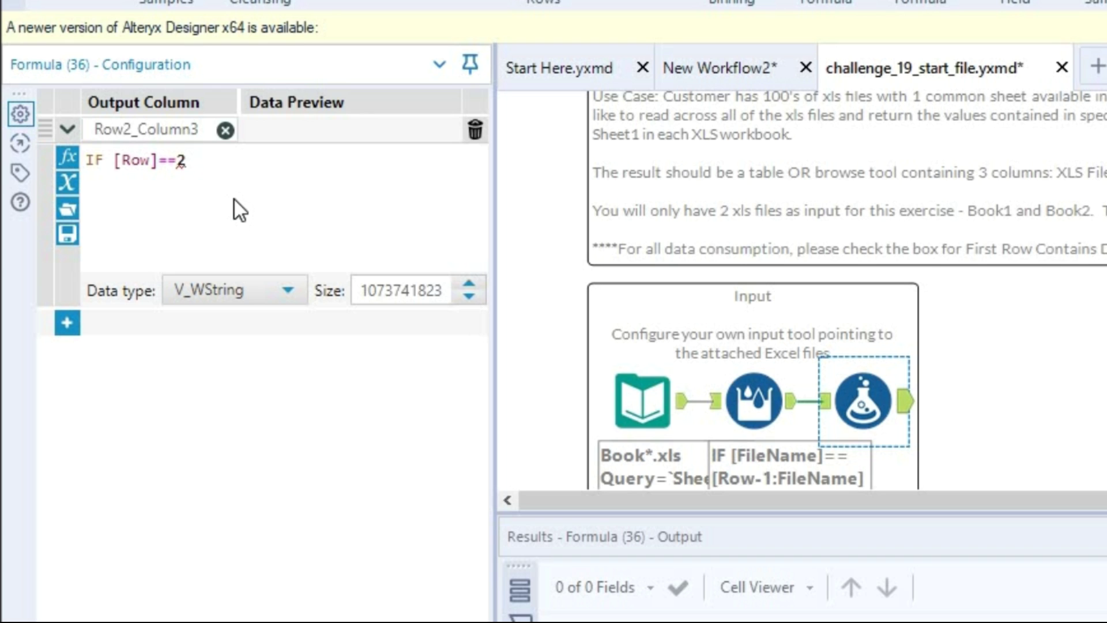
pyautogui.write(' TH')
pyautogui.press('Escape')
pyautogui.write('EN TONU')
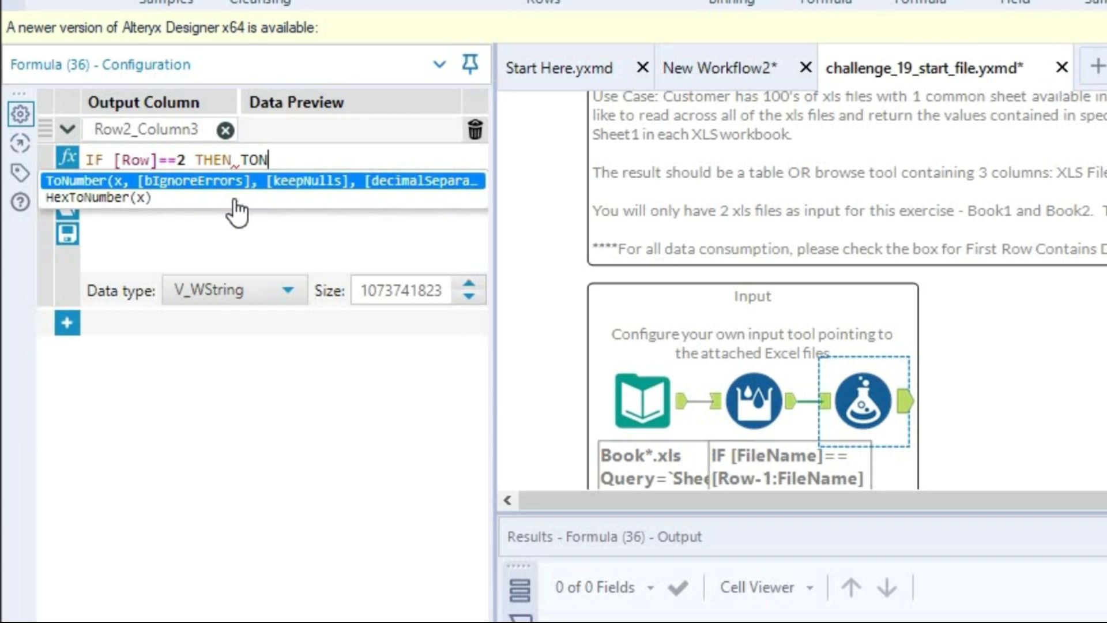
# Finish it with HexToNumber(F3) ELSE Null() ENDIF and set the data type to Int64
pyautogui.click(234, 199)
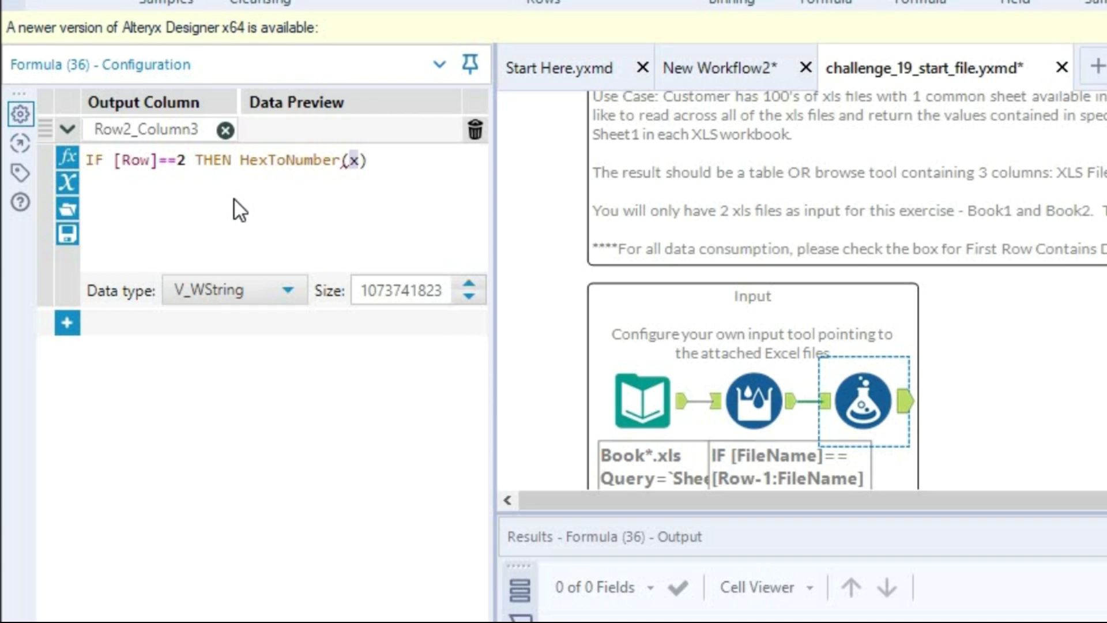
pyautogui.write('F3')
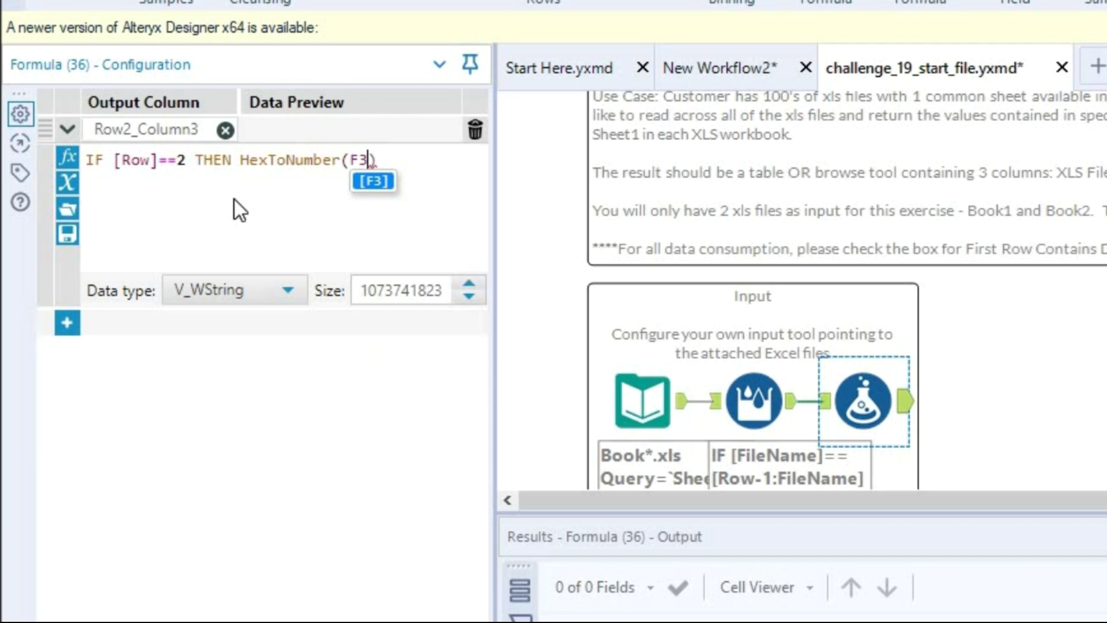
pyautogui.press('Right')
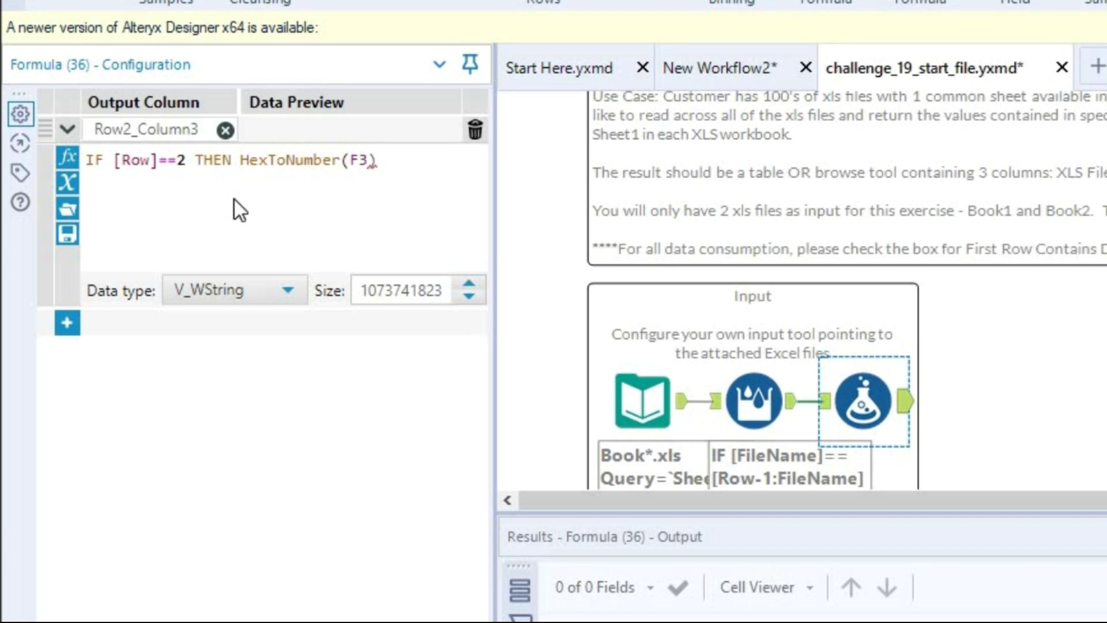
pyautogui.write('ELSE NU')
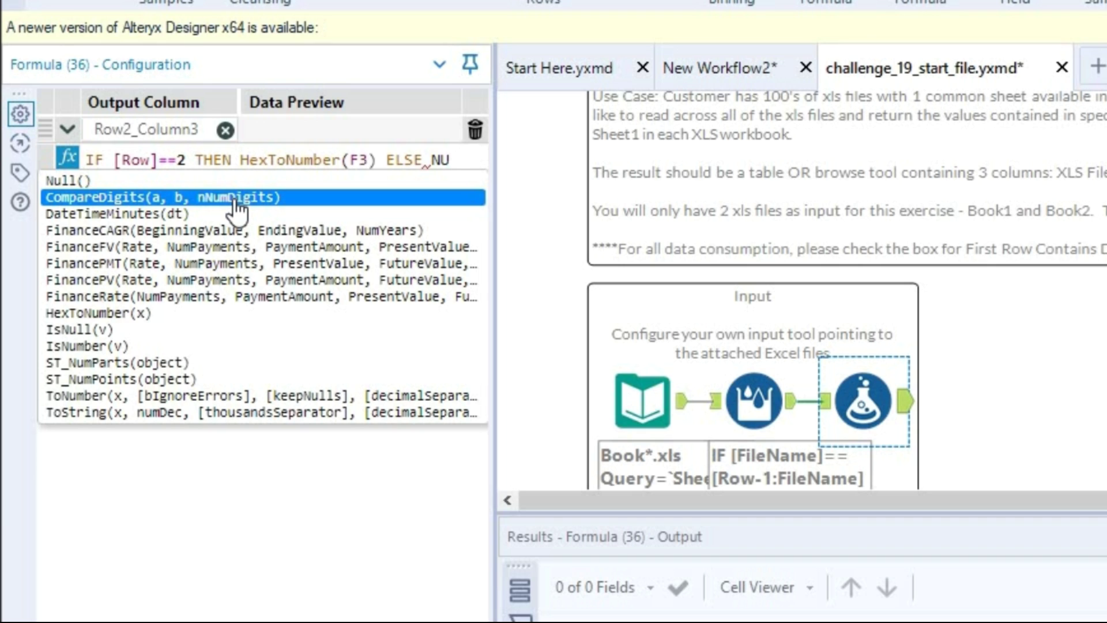
pyautogui.press('Up')
pyautogui.press('Return')
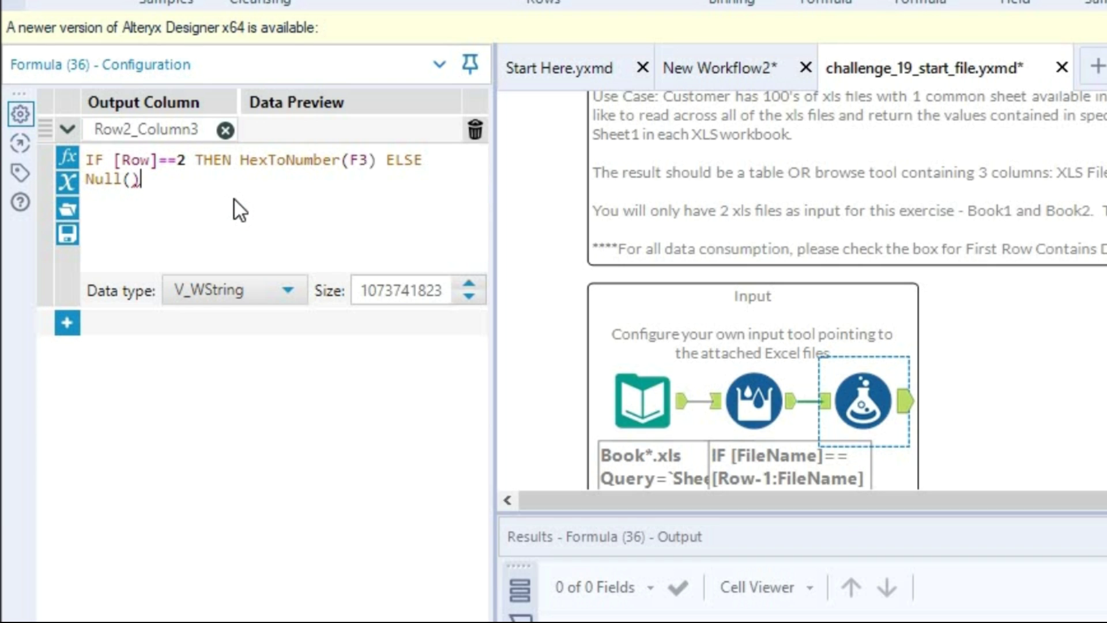
pyautogui.write('EN')
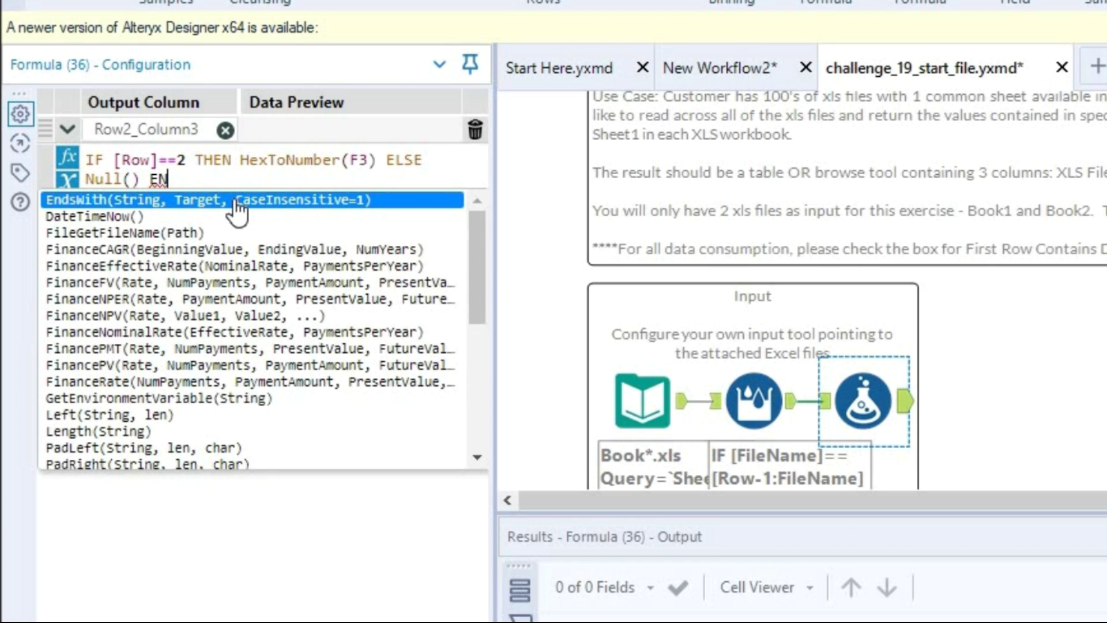
pyautogui.write('DIF')
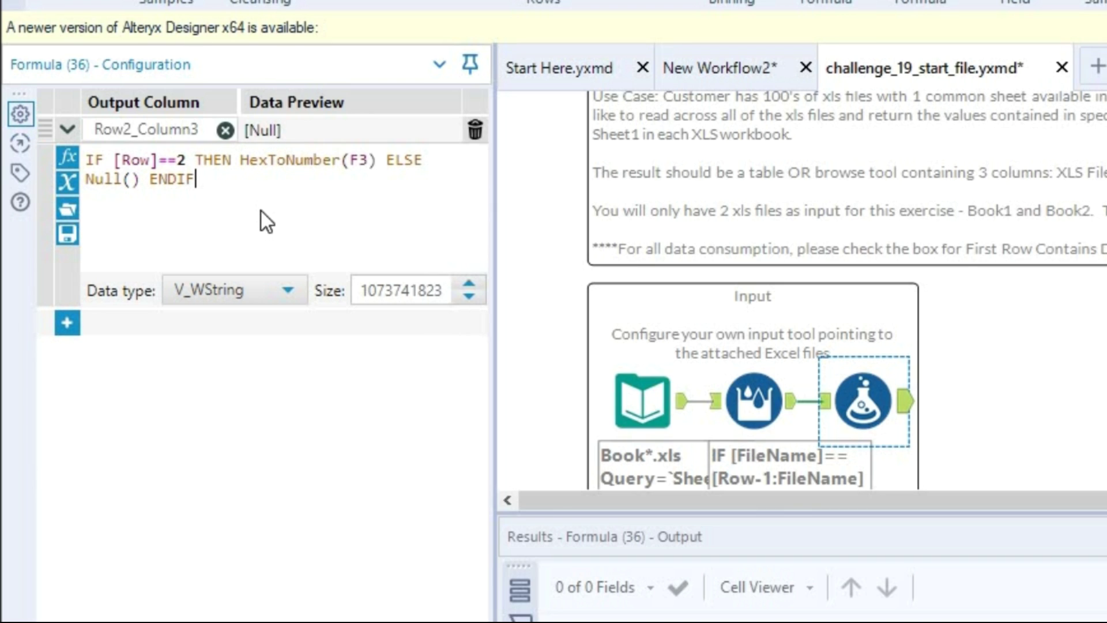
pyautogui.click(226, 293)
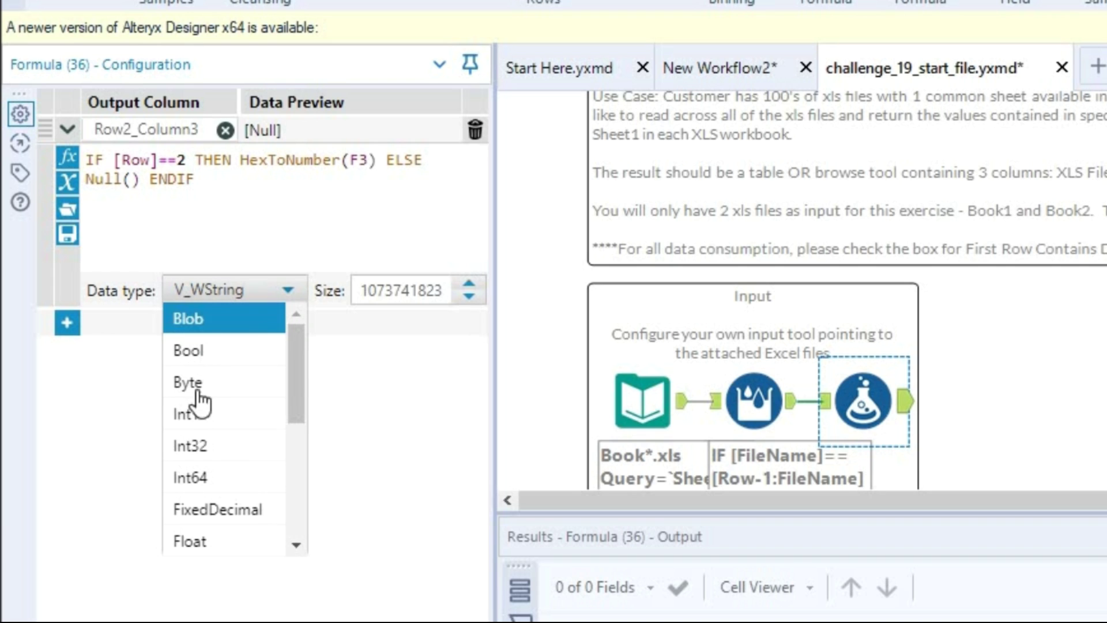
pyautogui.click(212, 476)
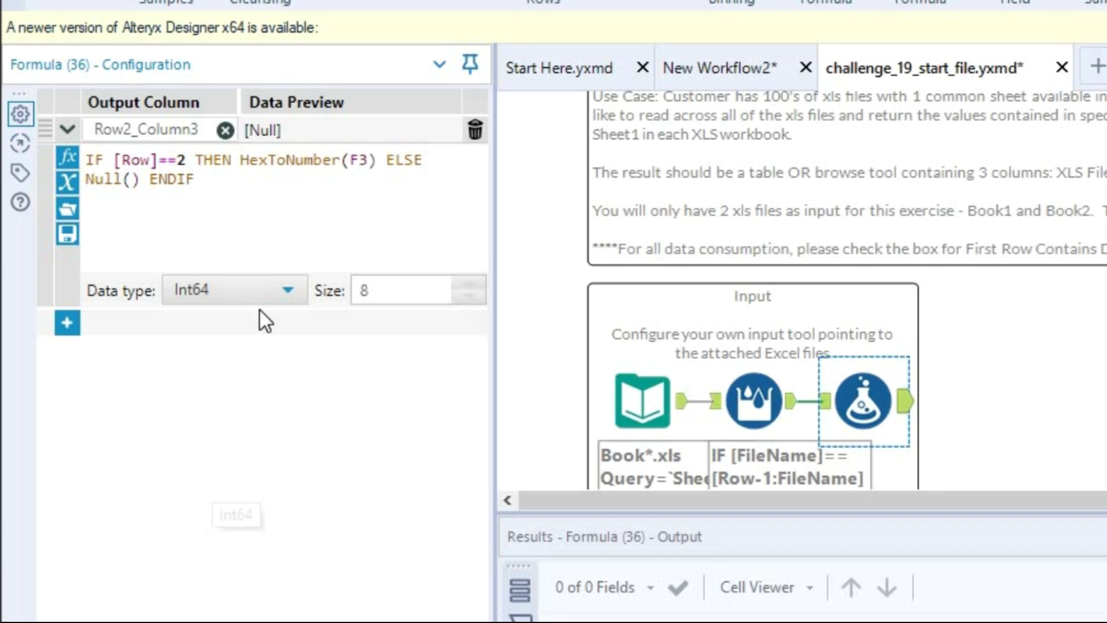
# Add a second formula creating a new column named Row8_Column2
pyautogui.click(67, 322)
pyautogui.click(158, 327)
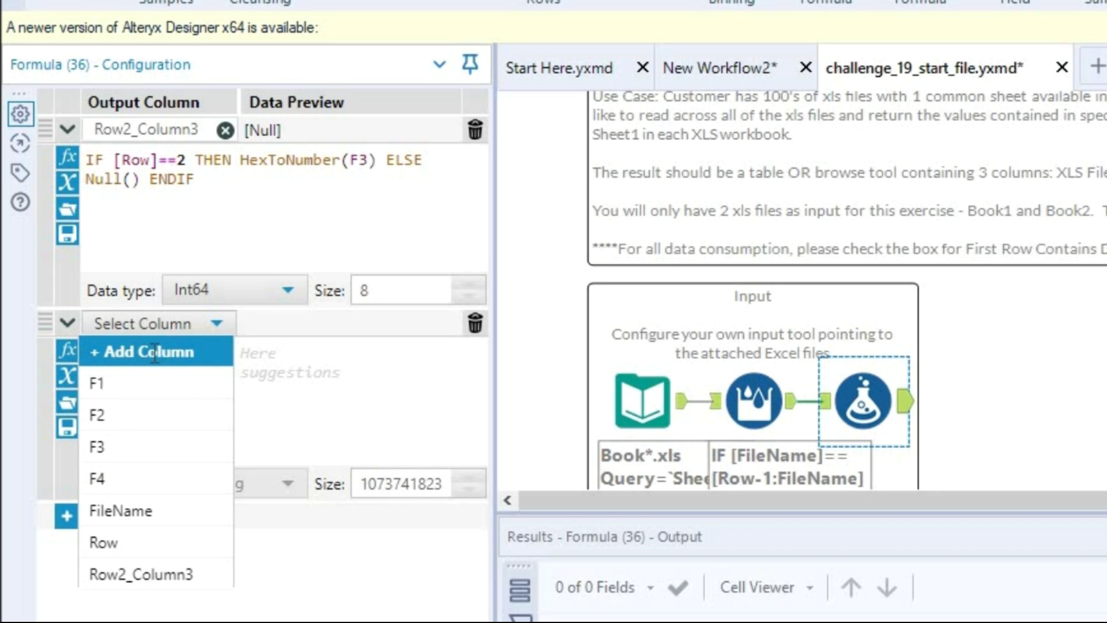
pyautogui.click(153, 351)
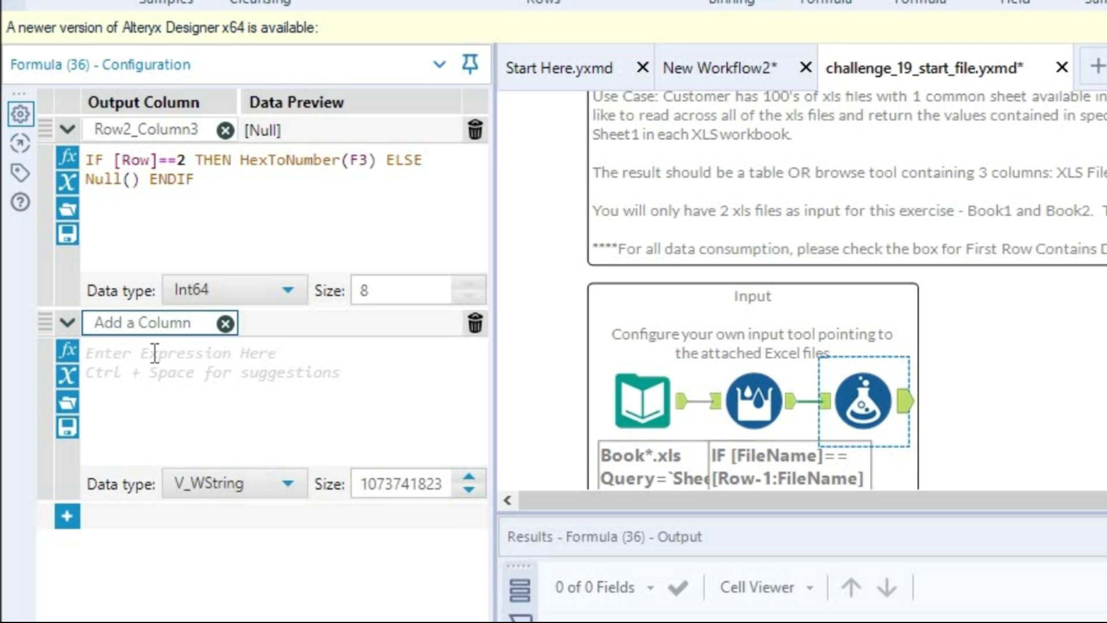
pyautogui.write('ro')
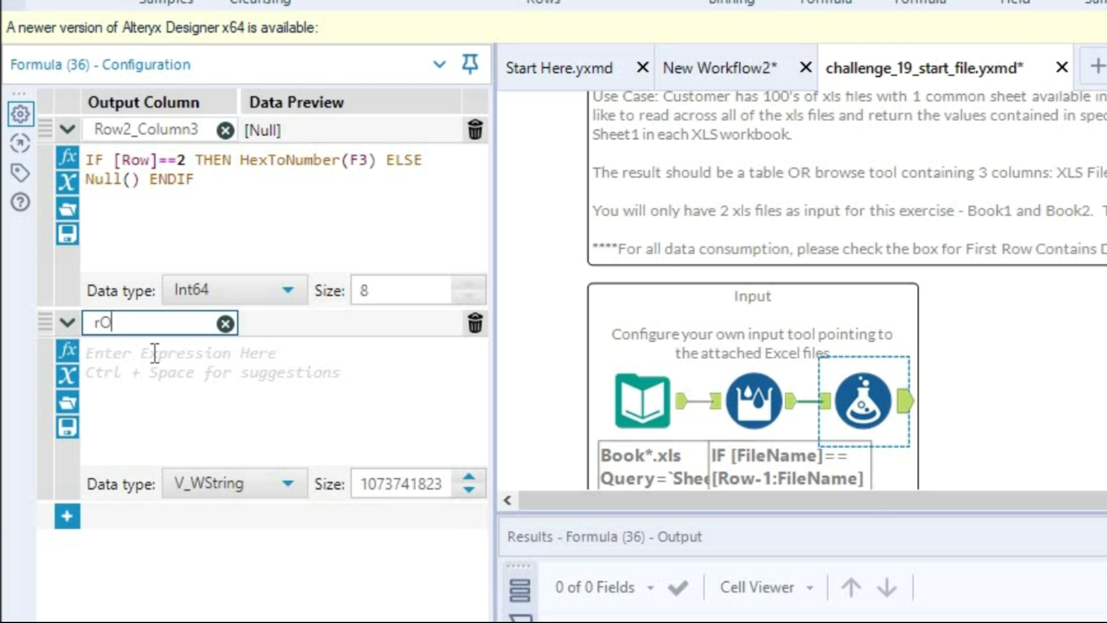
pyautogui.press('BackSpace')
pyautogui.press('BackSpace')
pyautogui.write('Row8')
pyautogui.write('+')
pyautogui.write('F')
pyautogui.press('BackSpace')
pyautogui.press('BackSpace')
pyautogui.write('_Column')
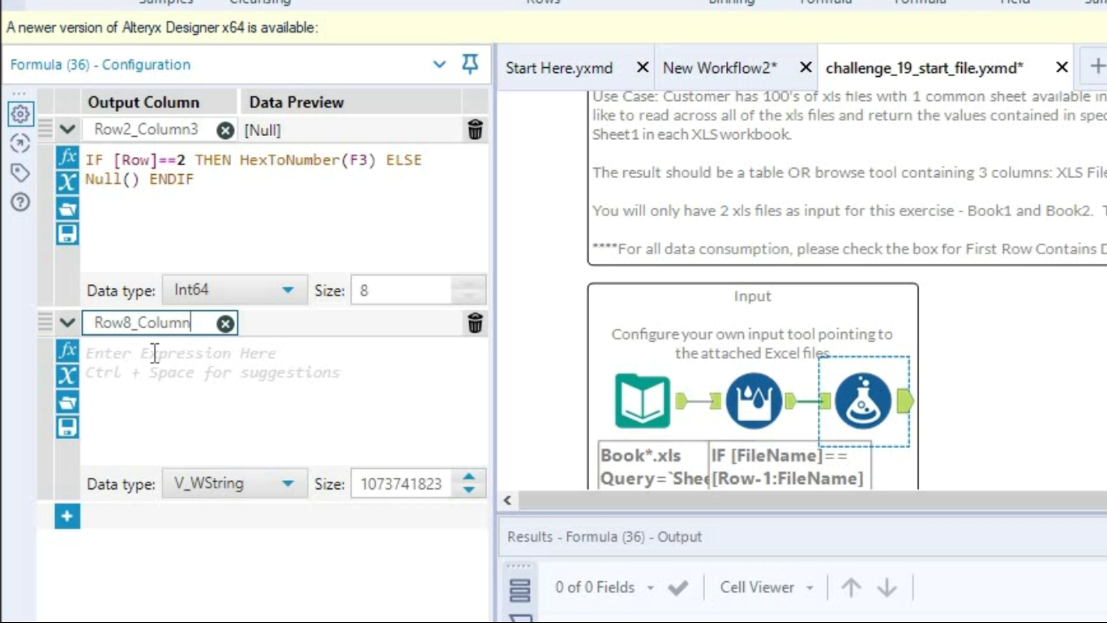
pyautogui.write('2')
pyautogui.click(155, 353)
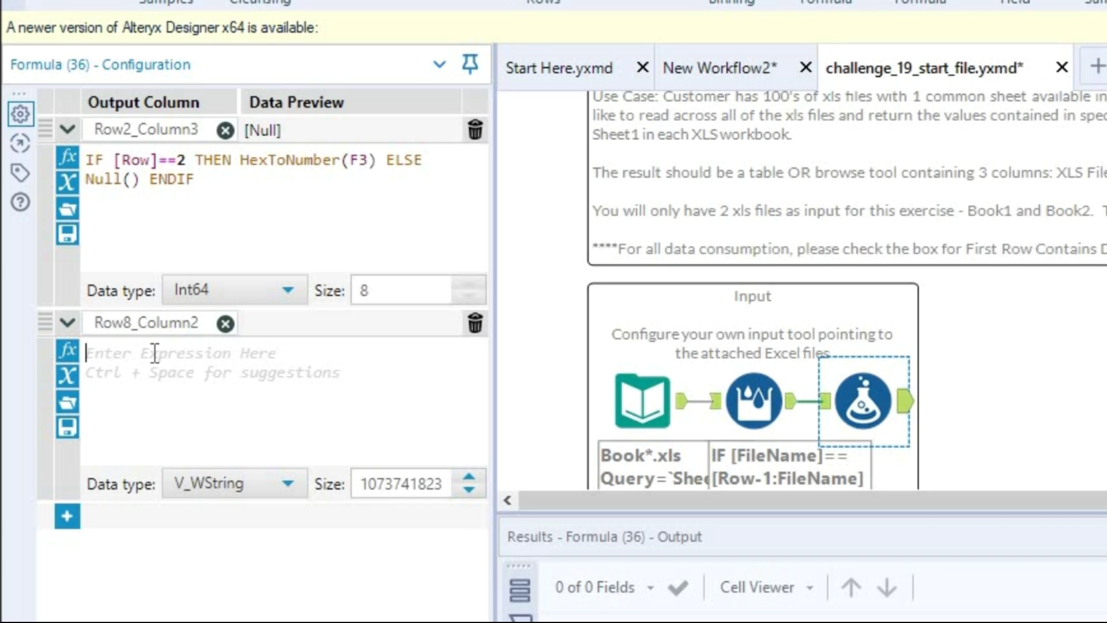
# Copy the Row2_Column3 expression into Row8_Column2, changing the row to 8 and field to F2
pyautogui.write('IF')
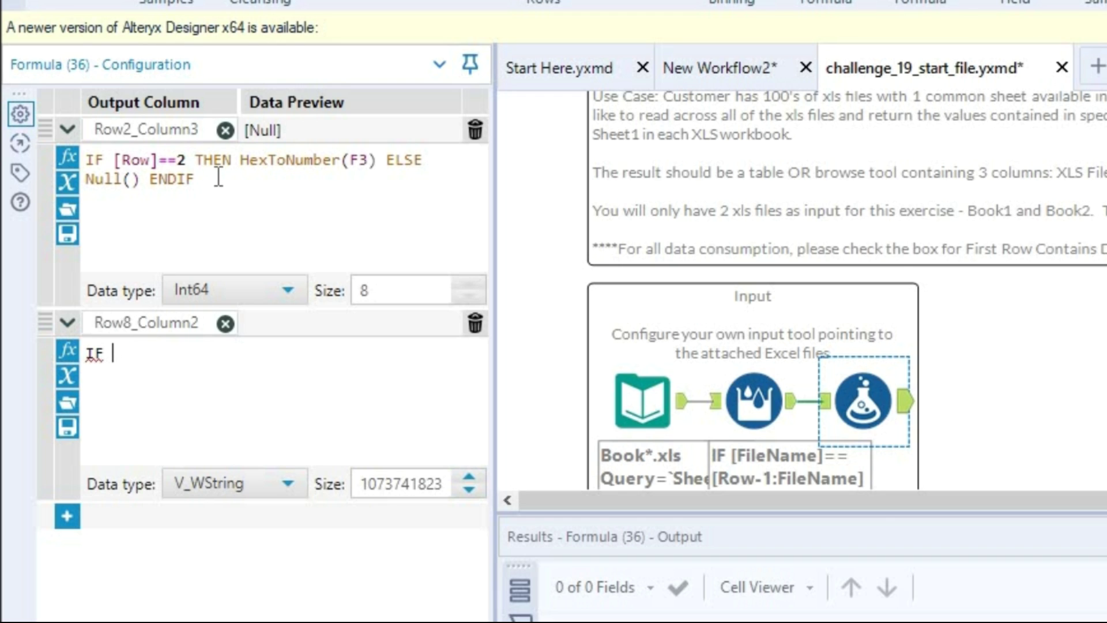
pyautogui.moveTo(213, 182); pyautogui.dragTo(58, 151)
pyautogui.hotkey('ctrl', 'c')
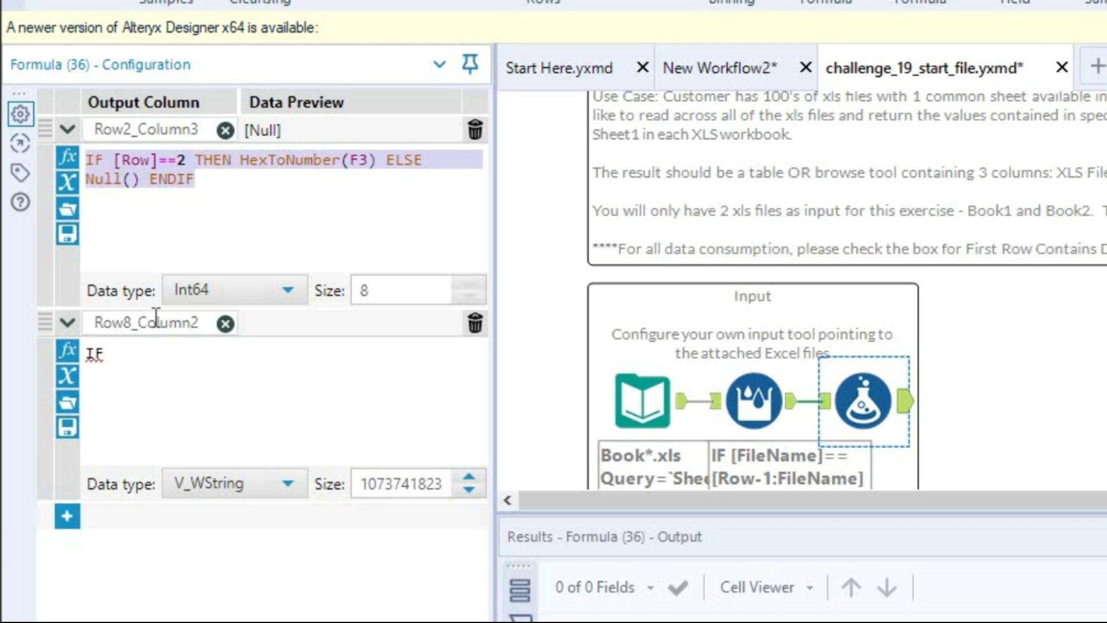
pyautogui.doubleClick(109, 354)
pyautogui.hotkey('ctrl', 'v')
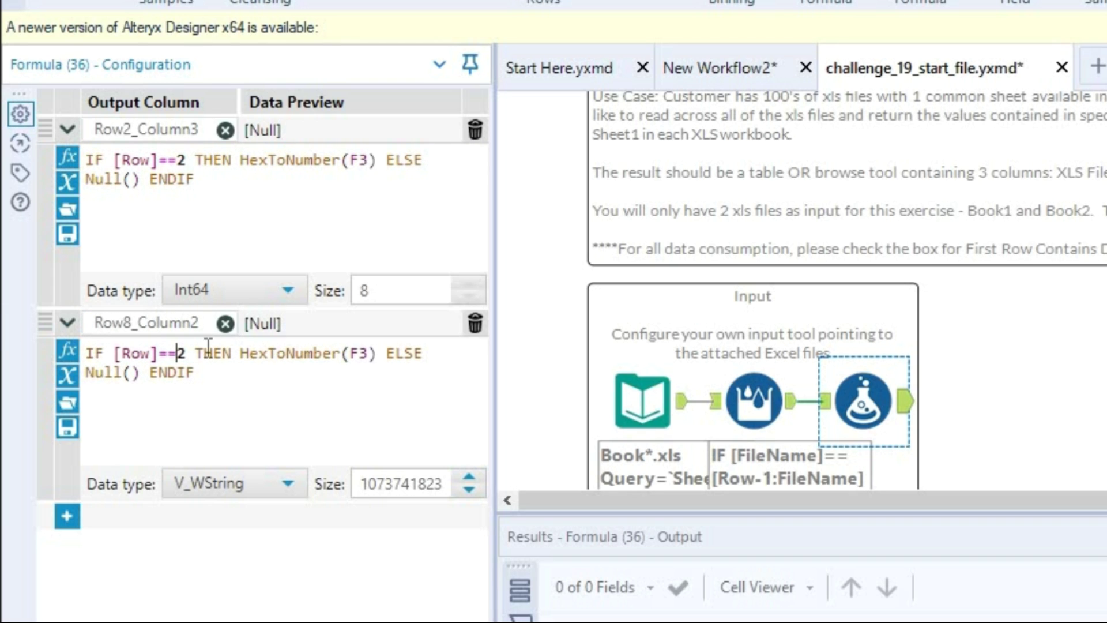
pyautogui.press('Delete')
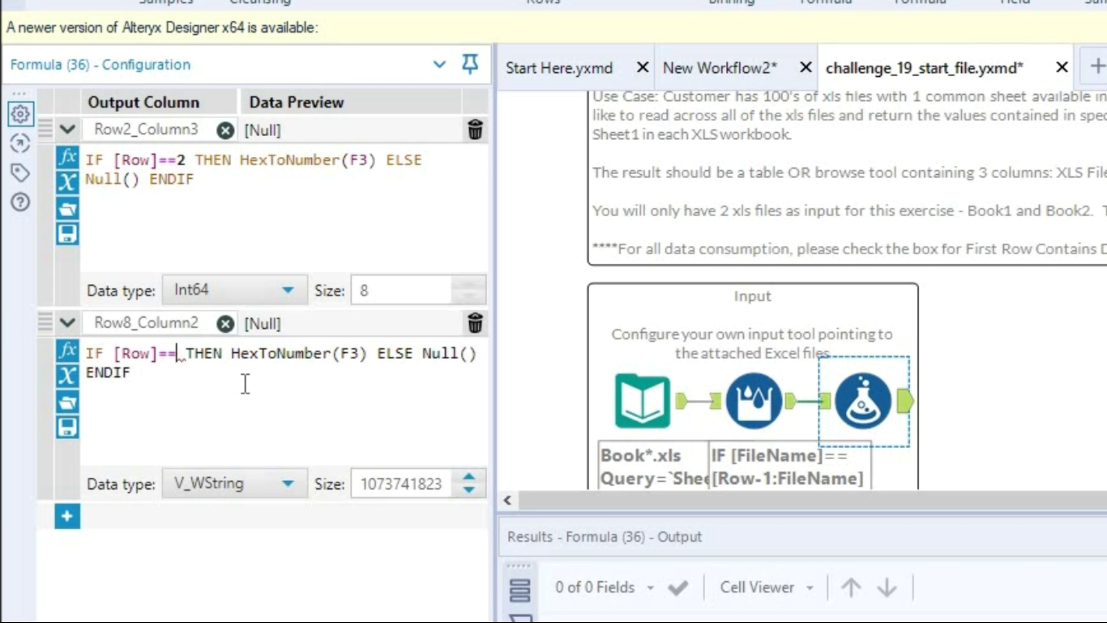
pyautogui.write('8')
pyautogui.press('Right')
pyautogui.press('Right')
pyautogui.press('Right')
pyautogui.press('Right')
pyautogui.press('Right')
pyautogui.press('Right')
pyautogui.press('Right')
pyautogui.press('Right')
pyautogui.press('Right')
pyautogui.press('Right')
pyautogui.press('Right')
pyautogui.press('Right')
pyautogui.press('Right')
pyautogui.press('Right')
pyautogui.press('Right')
pyautogui.press('Right')
pyautogui.press('Right')
pyautogui.press('Right')
pyautogui.press('Right')
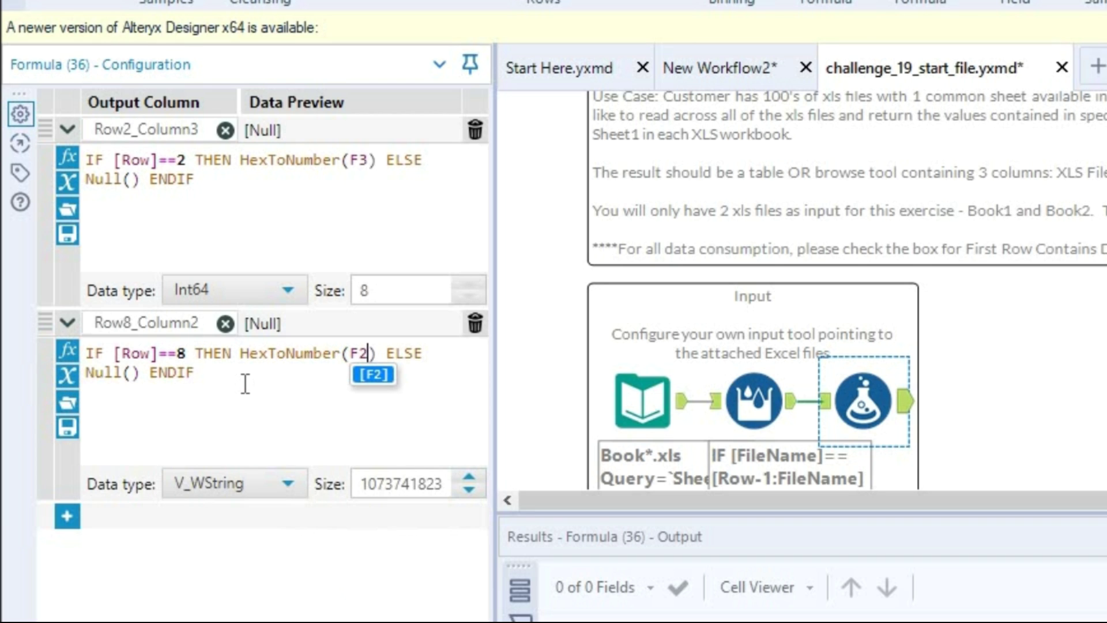
pyautogui.press('Delete')
pyautogui.write('2')
pyautogui.click(323, 408)
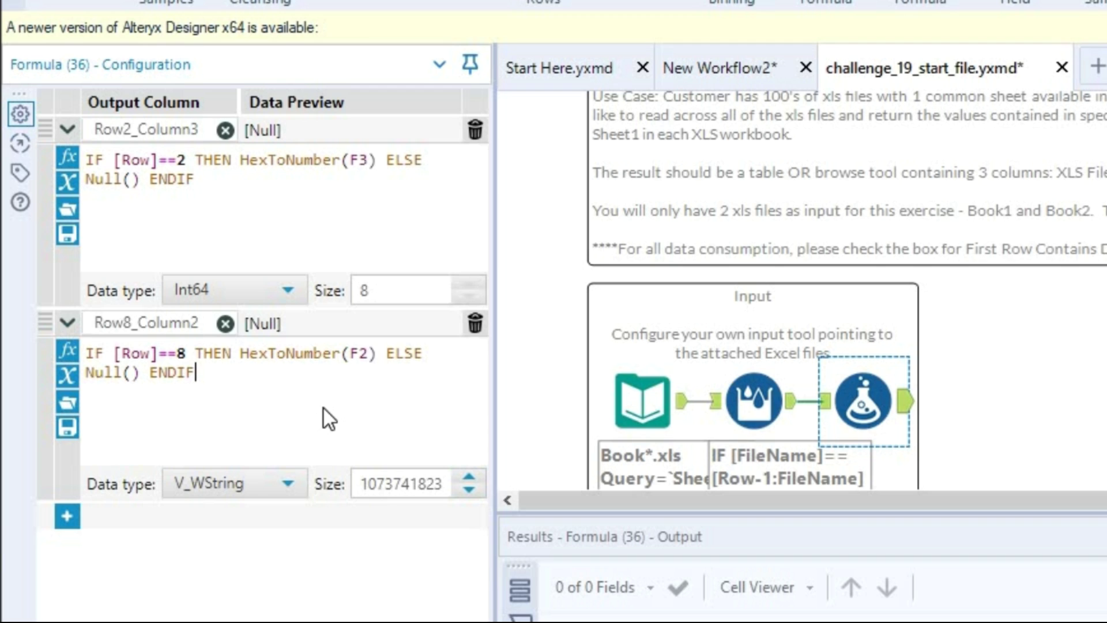
# Set Row8_Column2 to Int64 and run the workflow with Ctrl+R
pyautogui.click(250, 483)
pyautogui.click(226, 412)
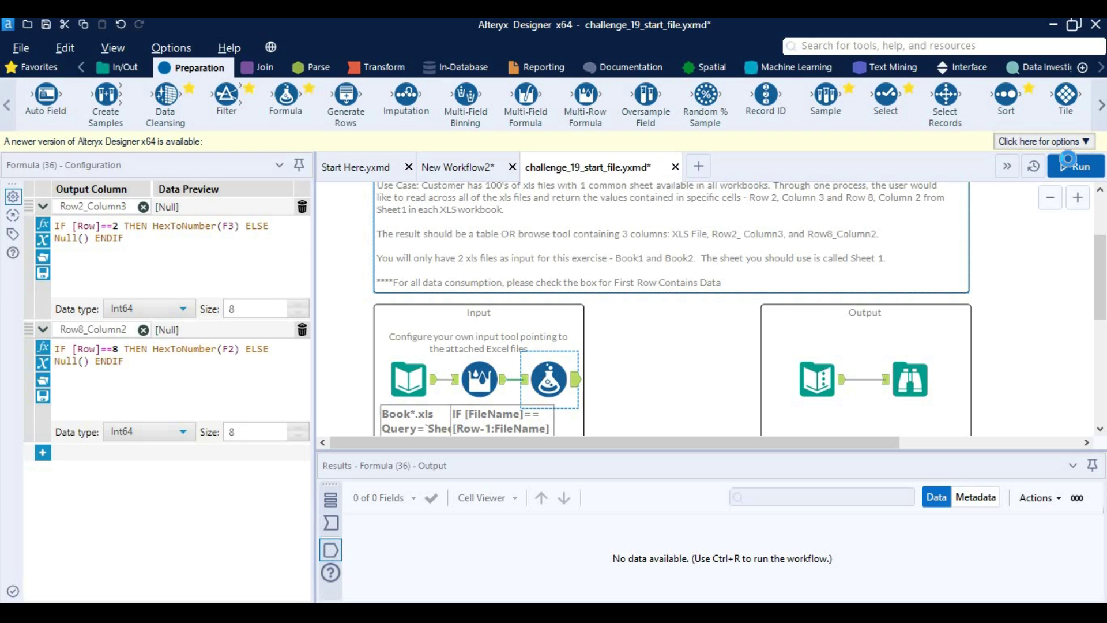
pyautogui.click(922, 271)
pyautogui.hotkey('ctrl', 'r')
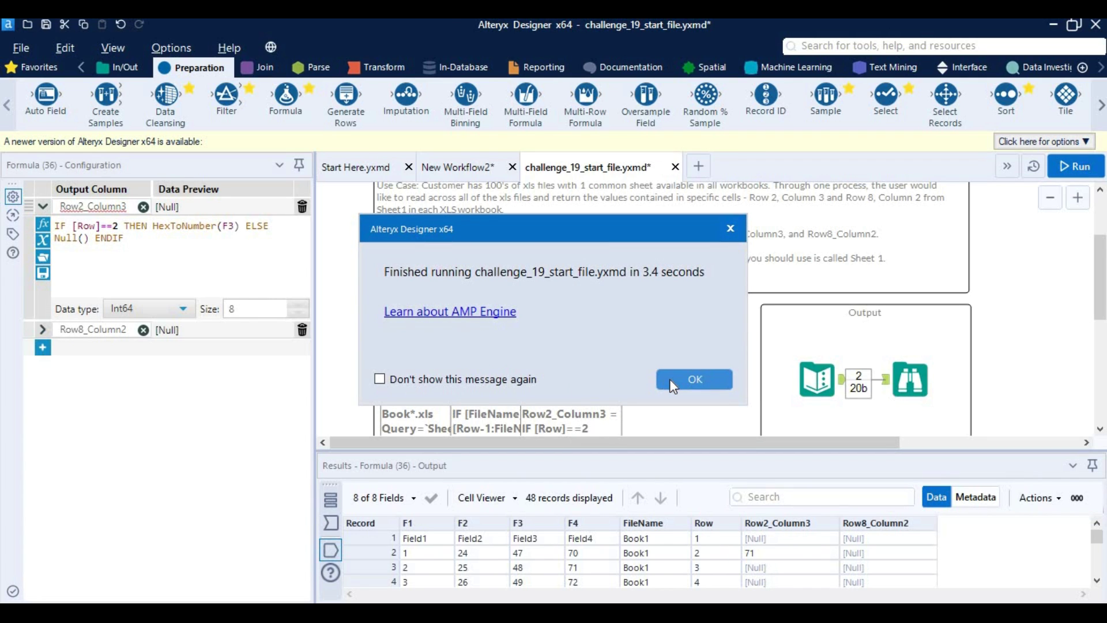
# Dismiss the run message and verify Row2_Column3 shows 71 and Row8_Column2 shows 96 on their target rows
pyautogui.click(669, 378)
pyautogui.scroll(-5, 798, 552)
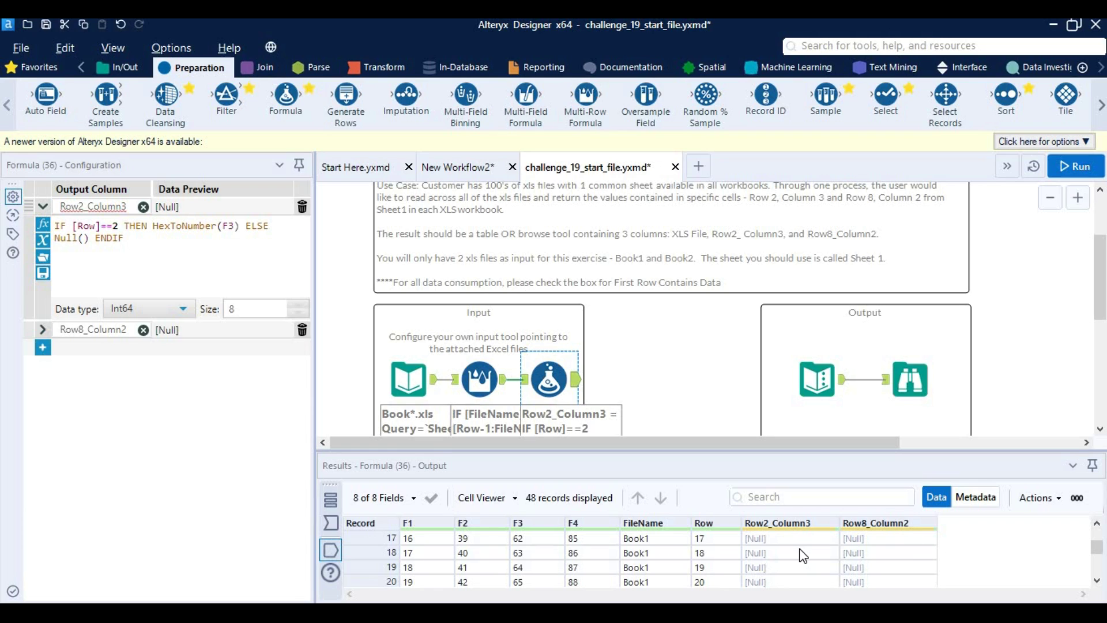
pyautogui.scroll(-5, 803, 555)
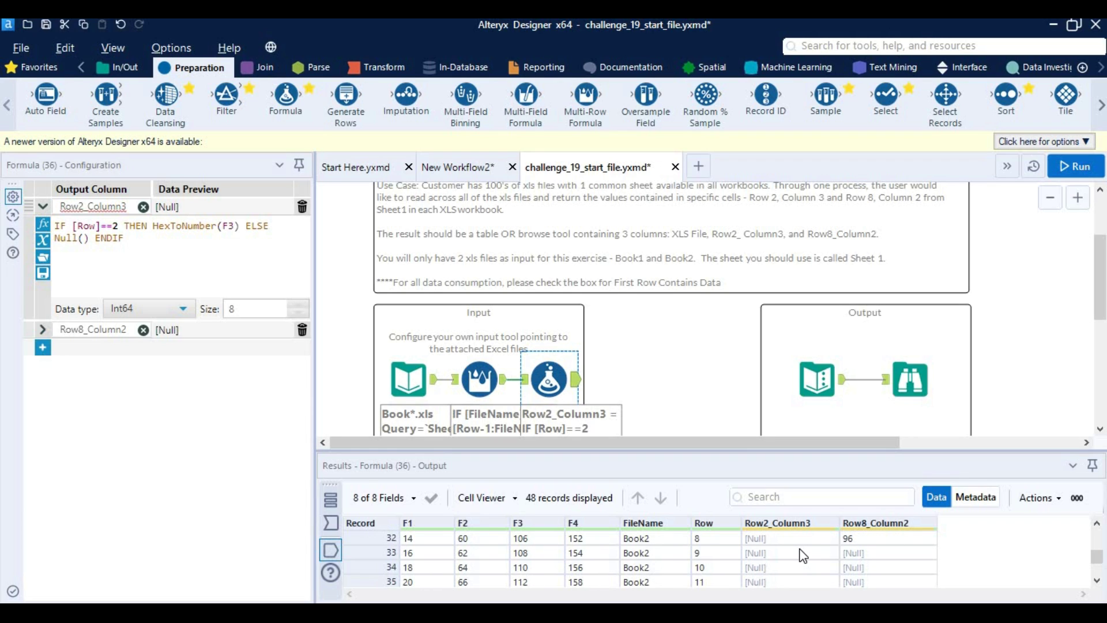
pyautogui.scroll(8, 803, 556)
pyautogui.scroll(3, 803, 555)
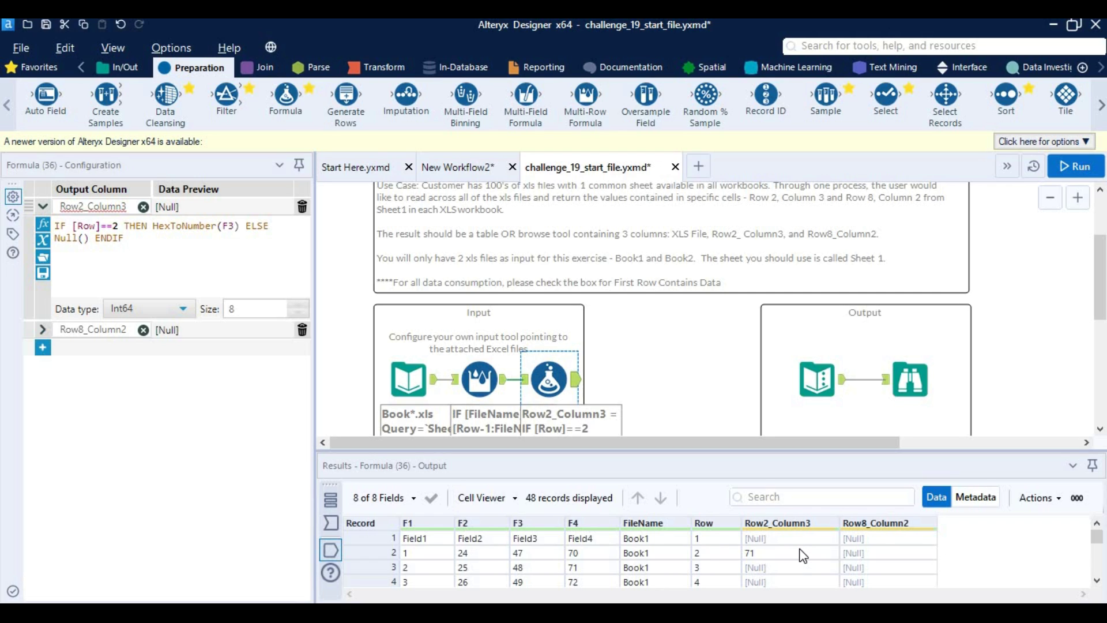
pyautogui.scroll(-7, 803, 555)
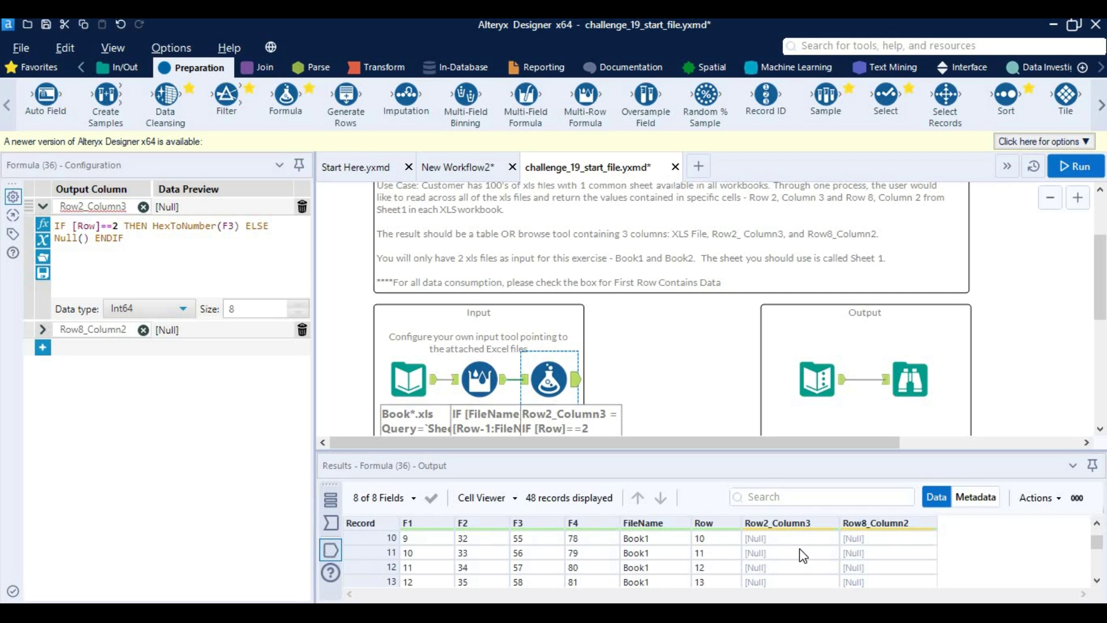
pyautogui.scroll(7, 803, 555)
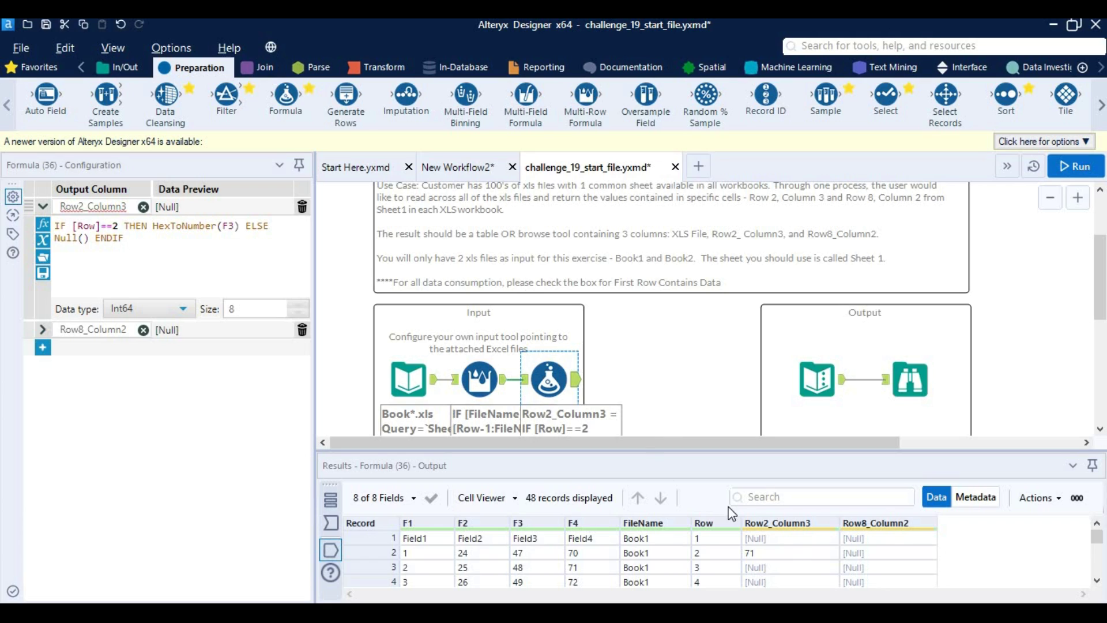
pyautogui.click(385, 69)
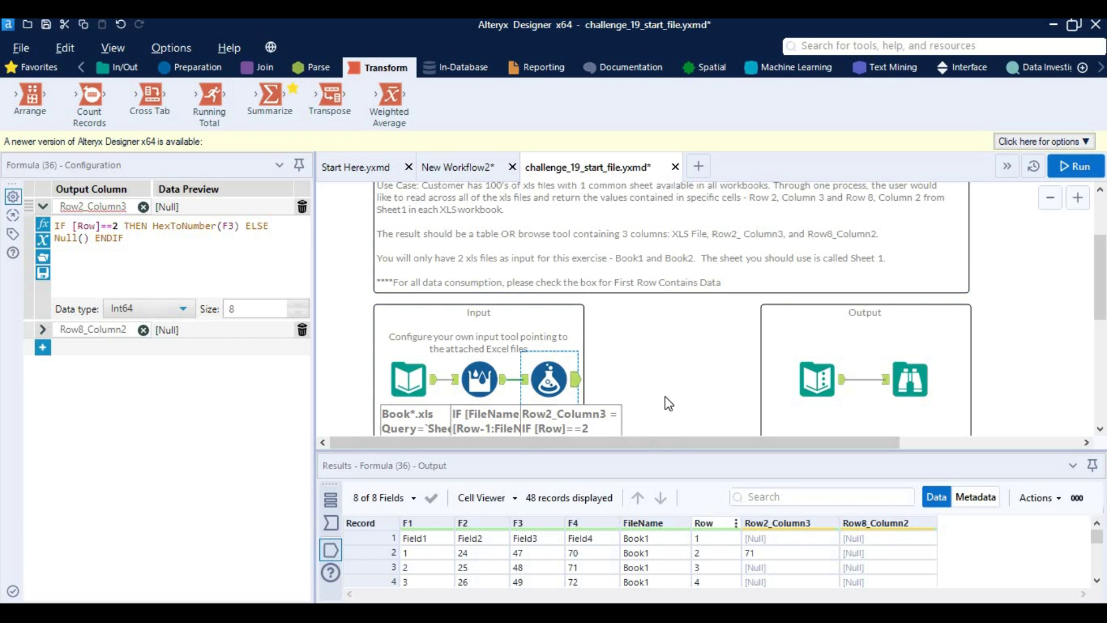
# Add a Summarize tool after the Formula and group by FileName, renamed to XLS File
pyautogui.moveTo(270, 97); pyautogui.dragTo(625, 379)
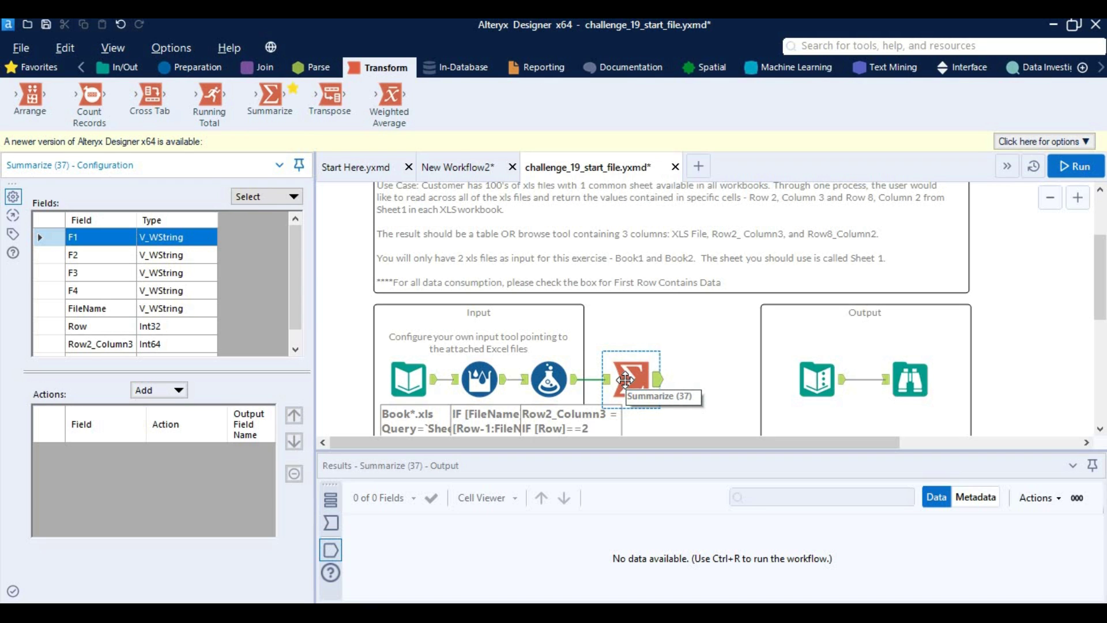
pyautogui.click(157, 316)
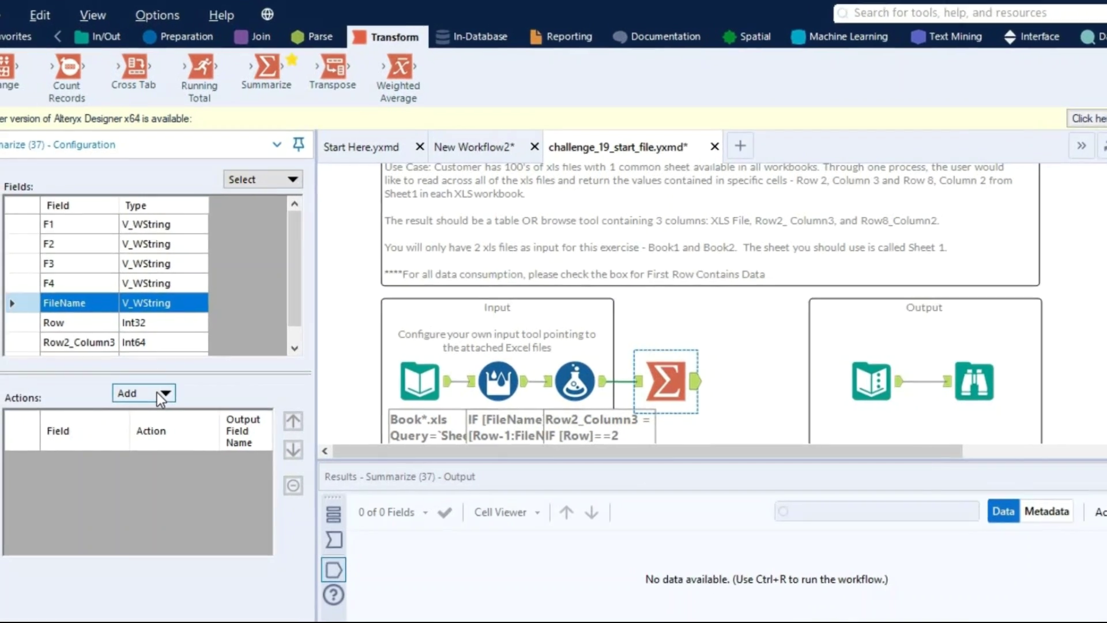
pyautogui.click(154, 394)
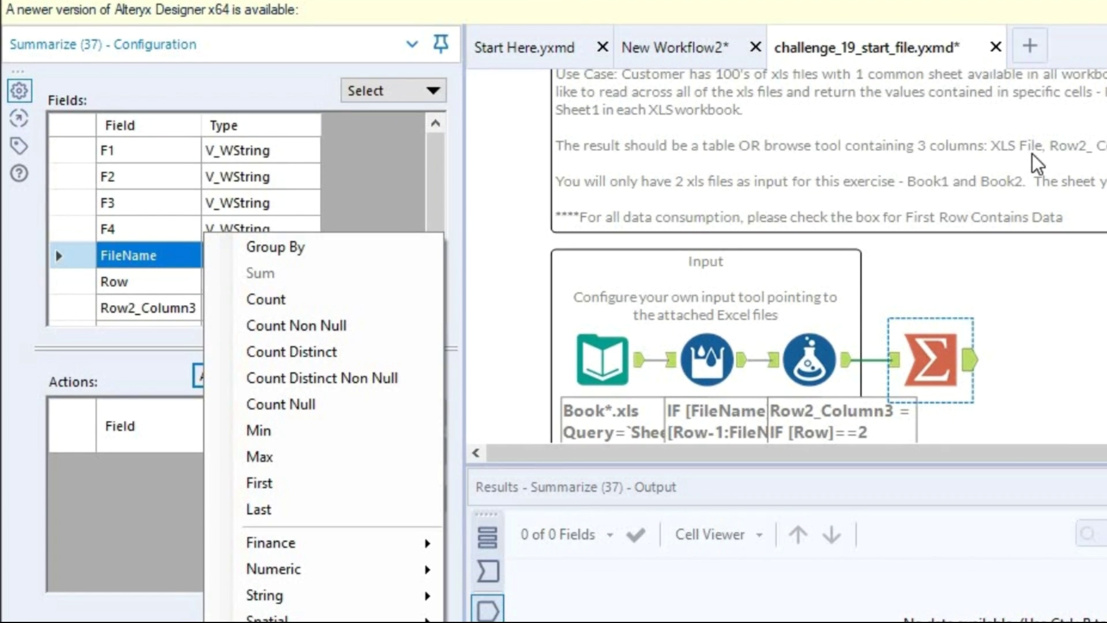
pyautogui.click(316, 253)
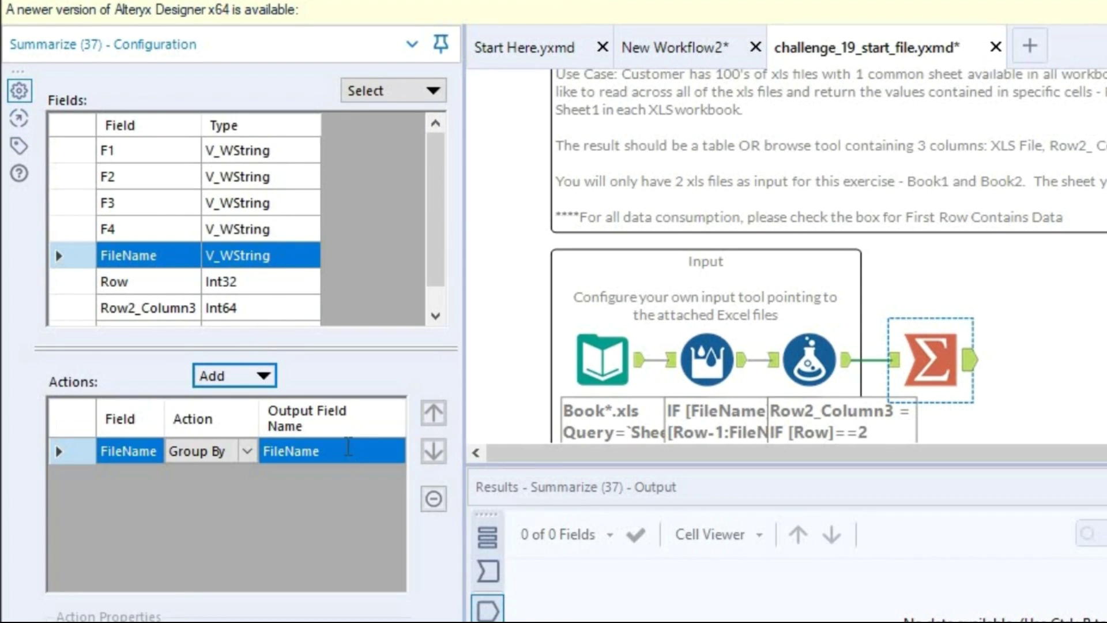
pyautogui.click(348, 448)
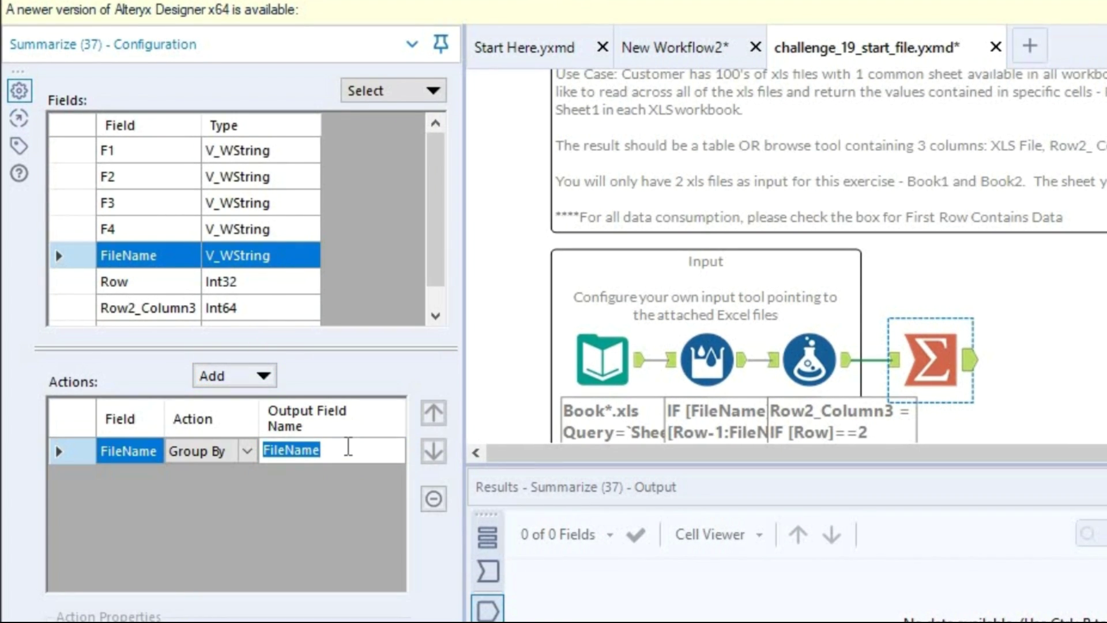
pyautogui.write('xls')
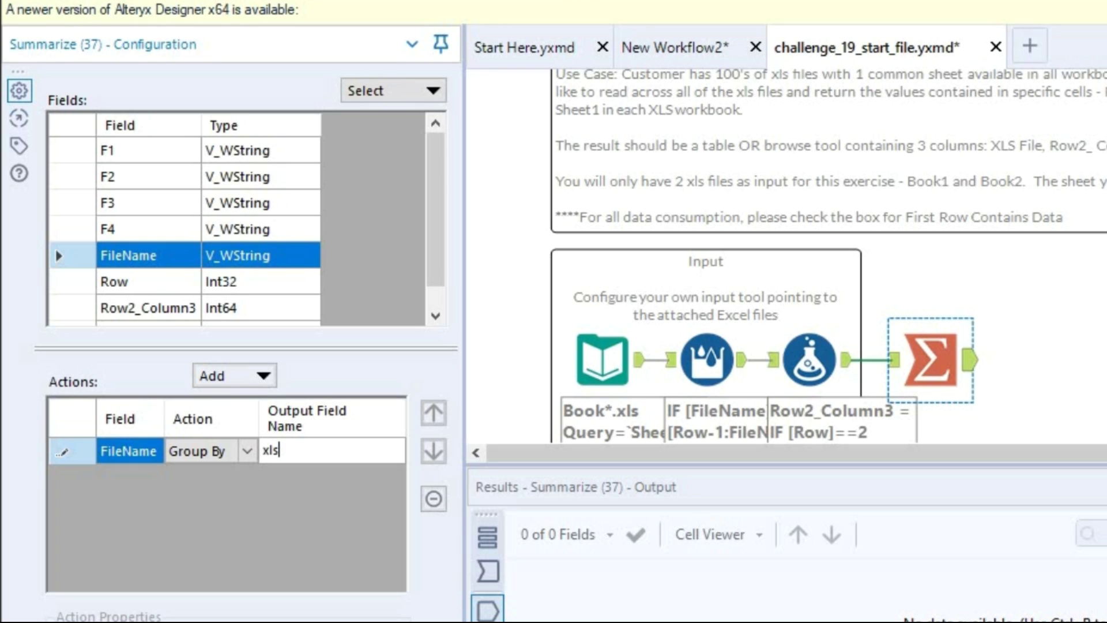
pyautogui.press('BackSpace')
pyautogui.press('BackSpace')
pyautogui.press('BackSpace')
pyautogui.write('XLS')
pyautogui.press('BackSpace')
pyautogui.press('BackSpace')
pyautogui.press('BackSpace')
pyautogui.scroll(-1, 219, 285)
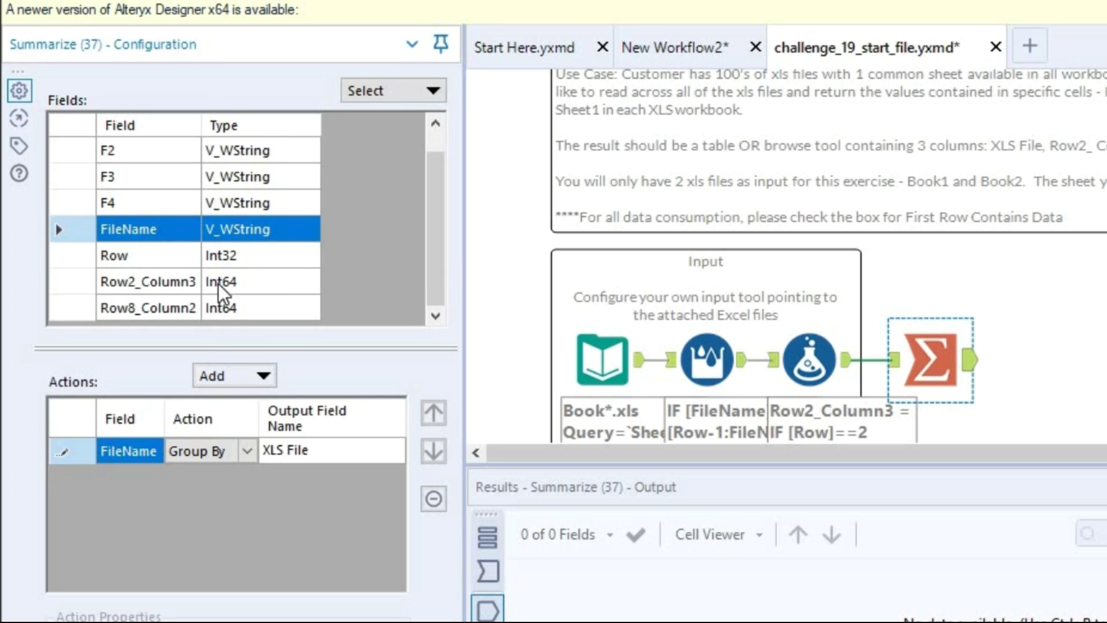
# Take the Max of Row2_Column3, removing the Max_ prefix from its output name
pyautogui.click(219, 284)
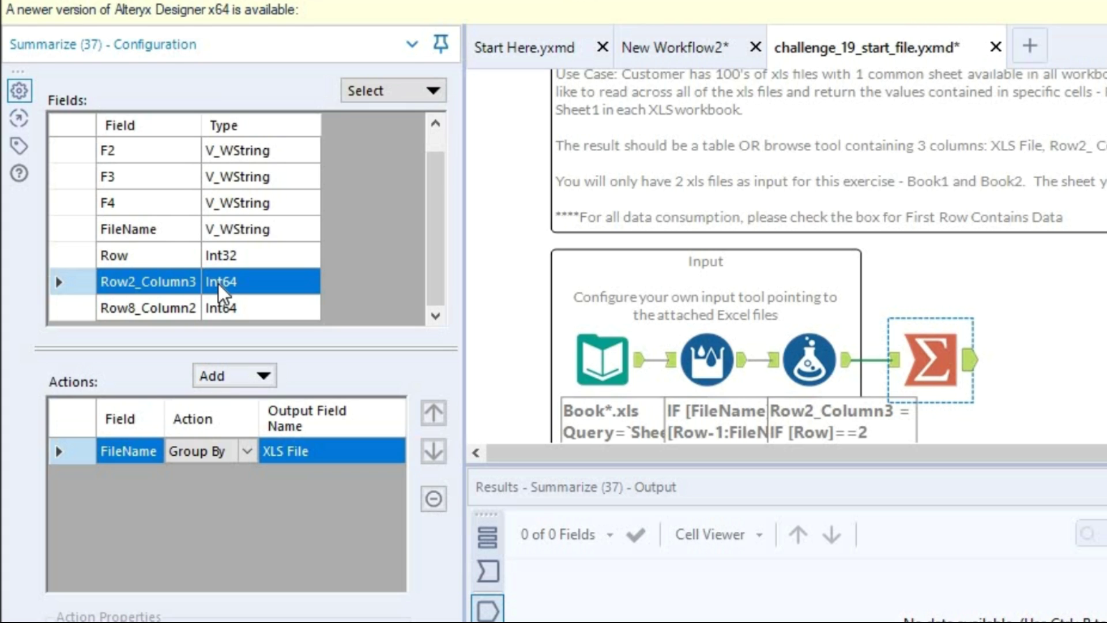
pyautogui.click(236, 380)
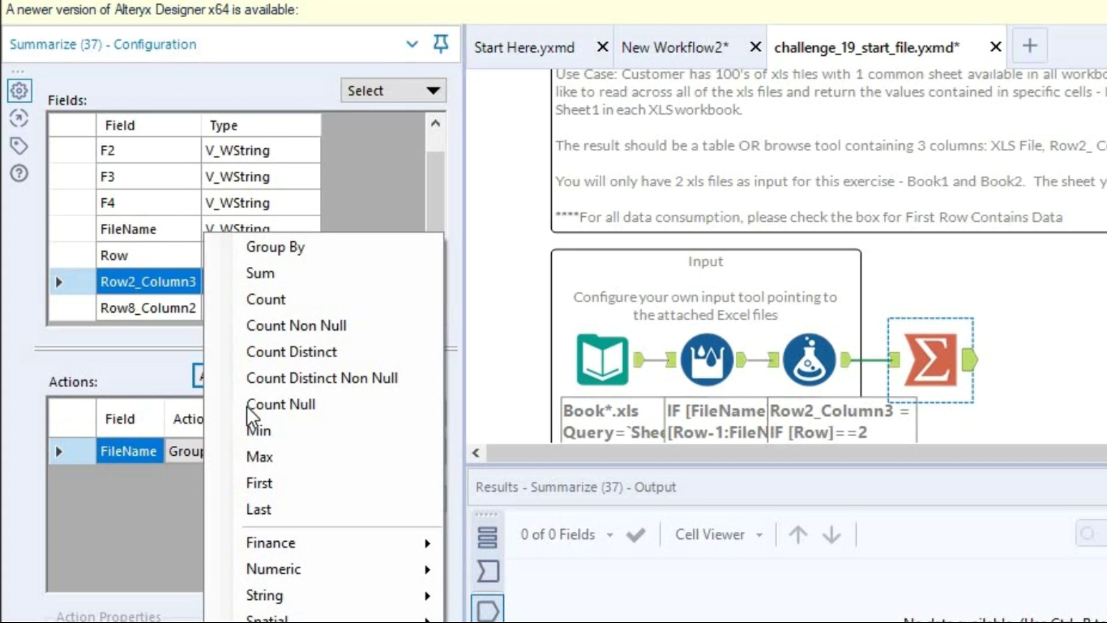
pyautogui.click(271, 458)
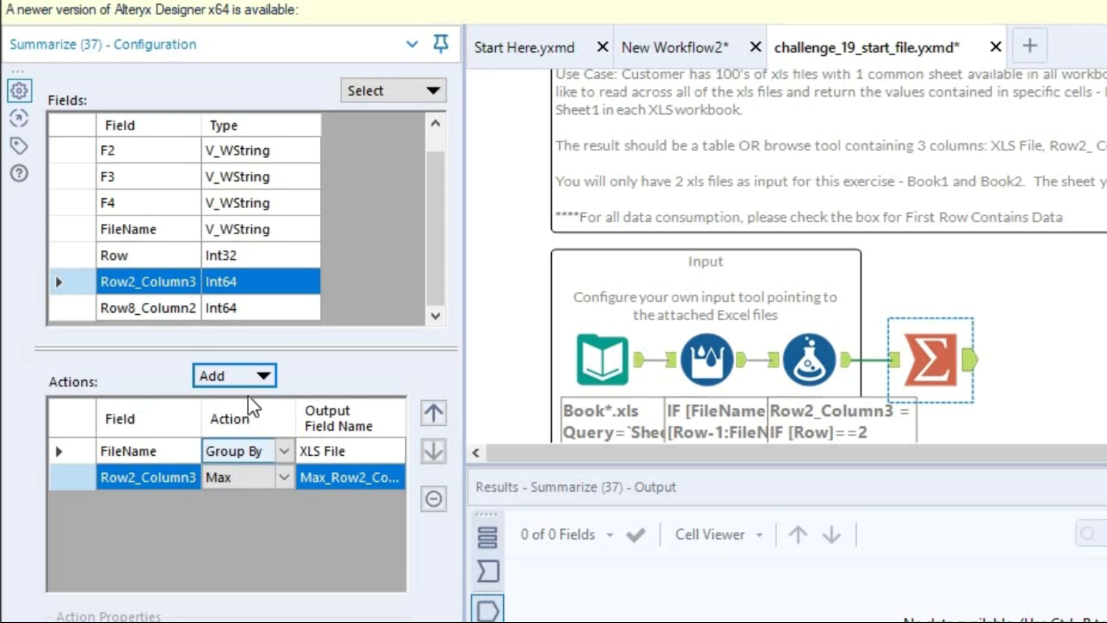
pyautogui.click(320, 477)
pyautogui.click(318, 479)
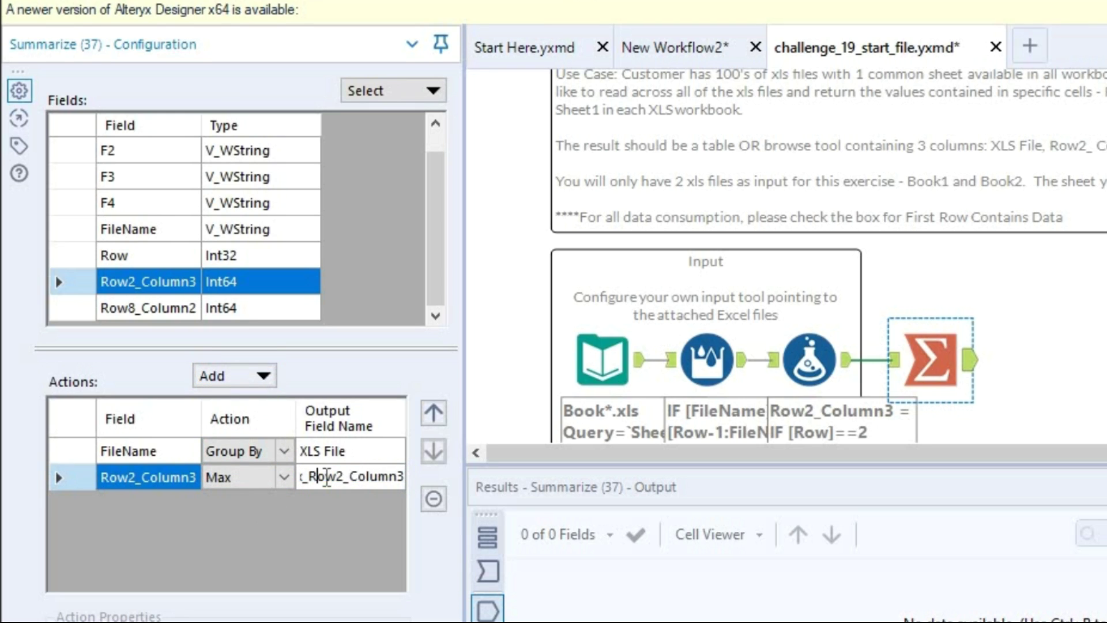
pyautogui.press('BackSpace')
pyautogui.press('BackSpace')
pyautogui.press('BackSpace')
pyautogui.press('BackSpace')
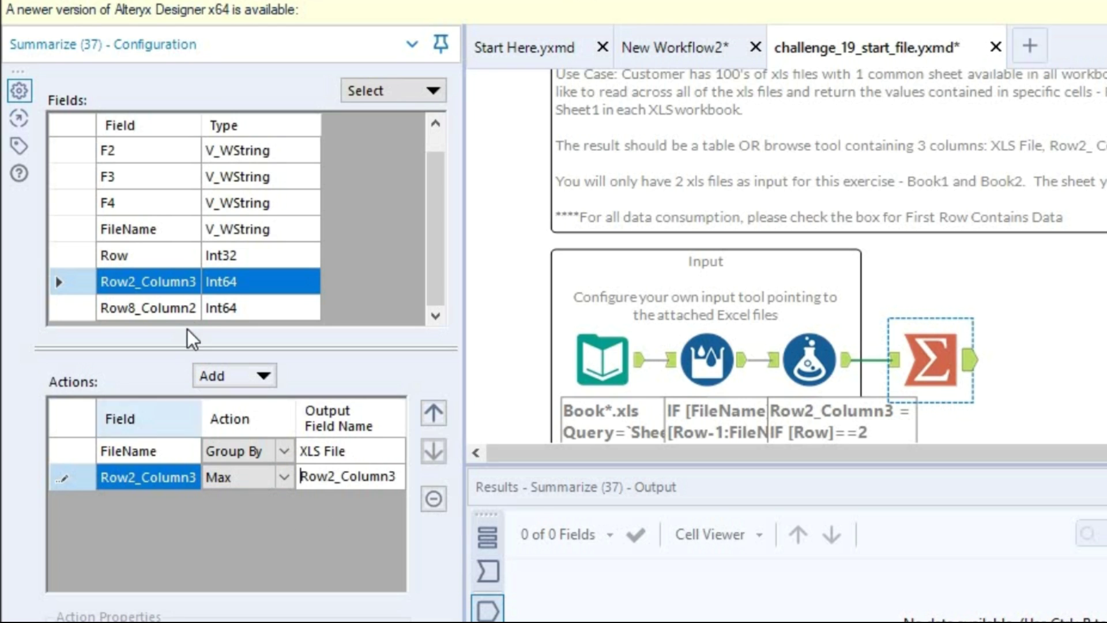
# Take the Max of Row8_Column2, removing the Max_ prefix from its output name
pyautogui.click(194, 307)
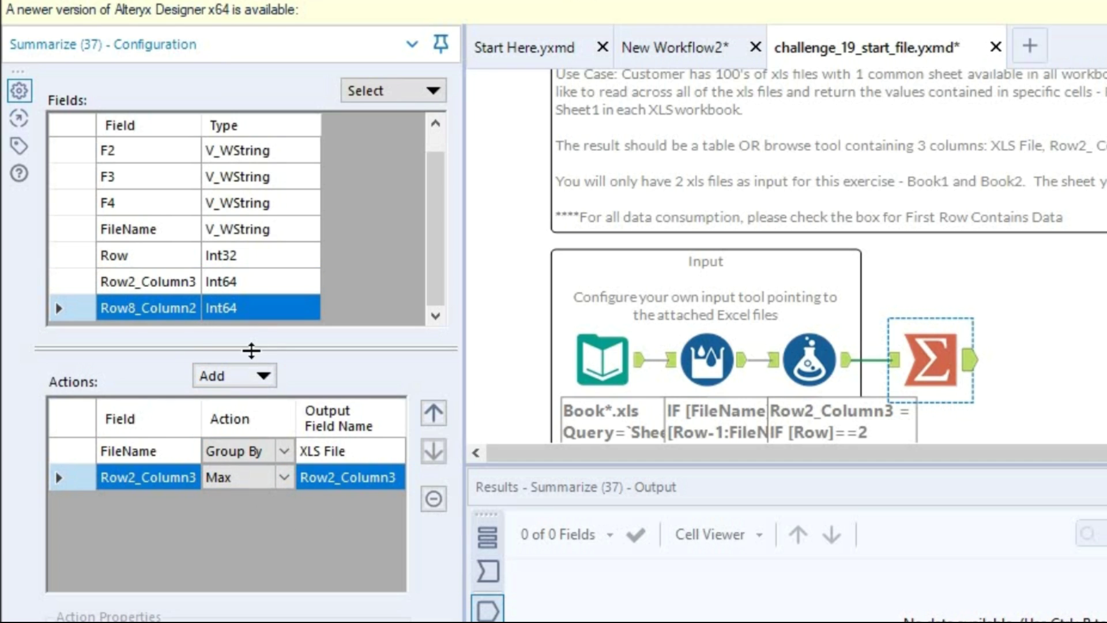
pyautogui.click(254, 383)
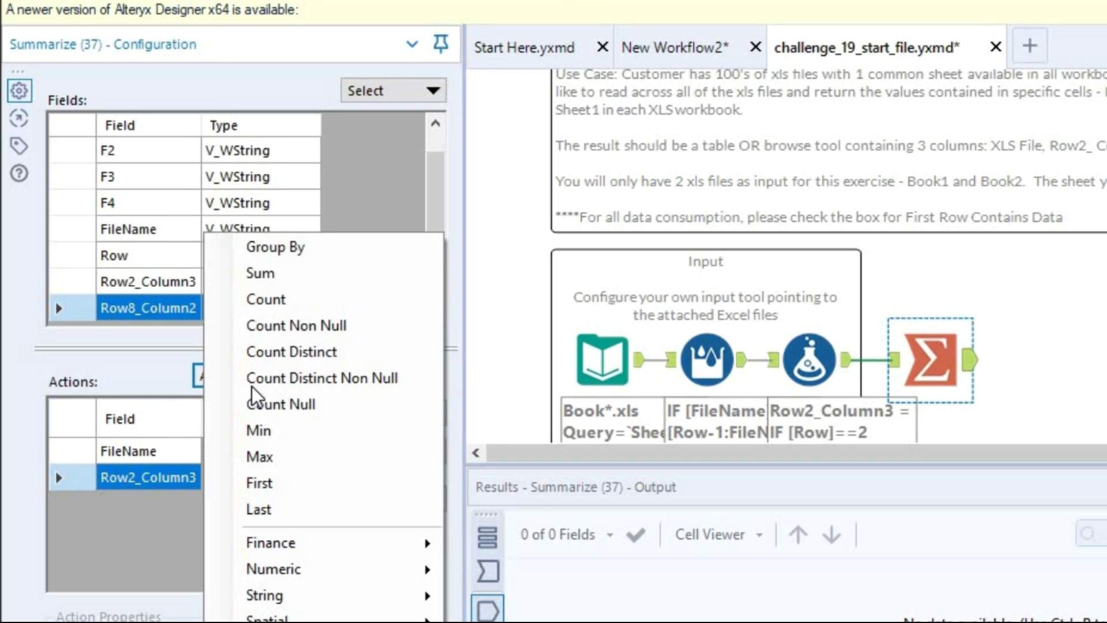
pyautogui.click(254, 456)
pyautogui.click(372, 502)
pyautogui.click(357, 503)
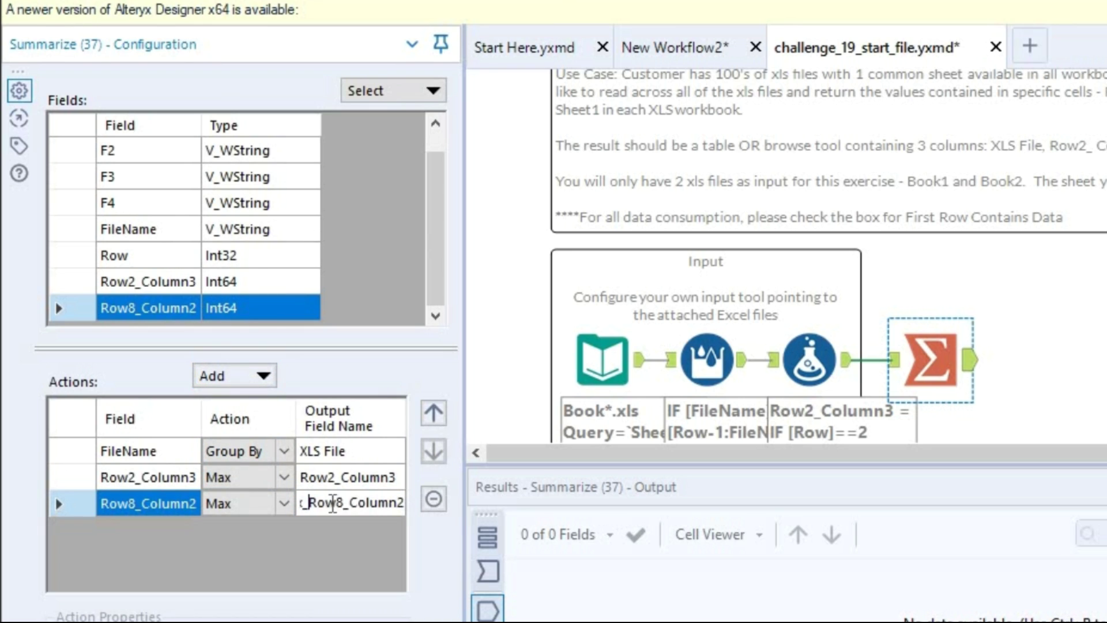
pyautogui.press('Home')
pyautogui.press('Delete')
pyautogui.press('Delete')
pyautogui.press('Delete')
pyautogui.press('Delete')
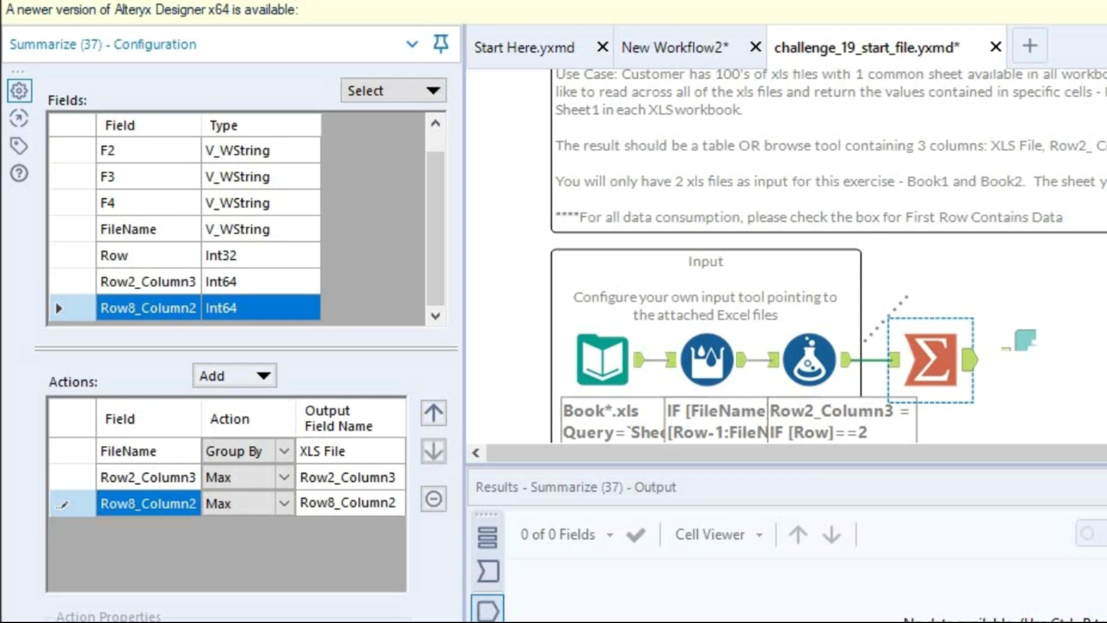
# Add a Browse tool after Summarize with Ctrl+Shift+B and run the workflow
pyautogui.hotkey('ctrl', 'shift', 'b')
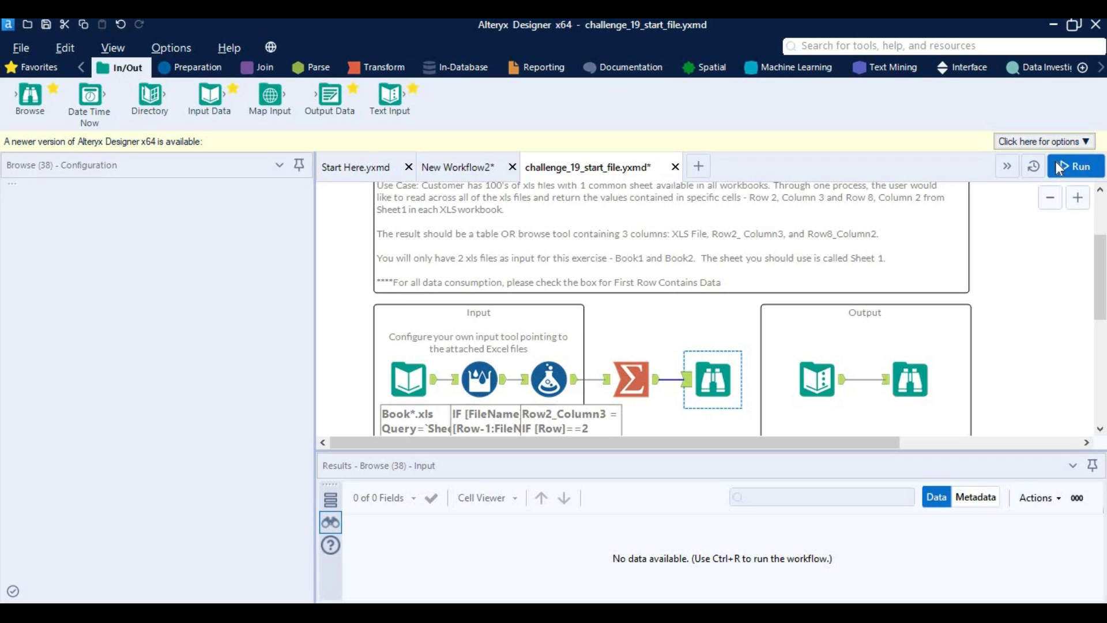
pyautogui.click(1060, 167)
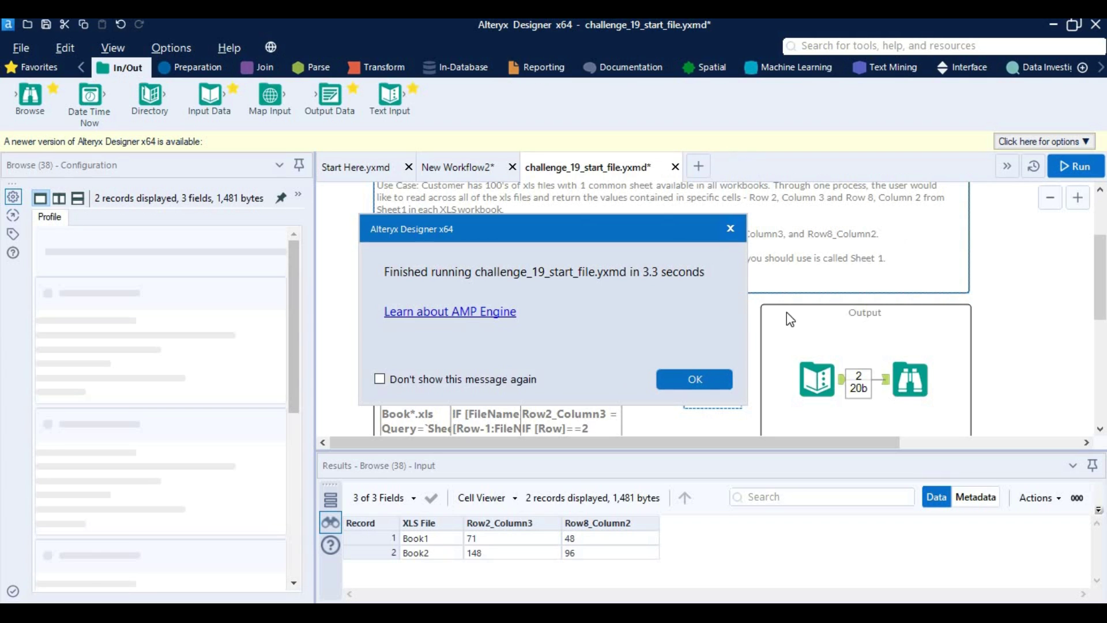
pyautogui.click(695, 385)
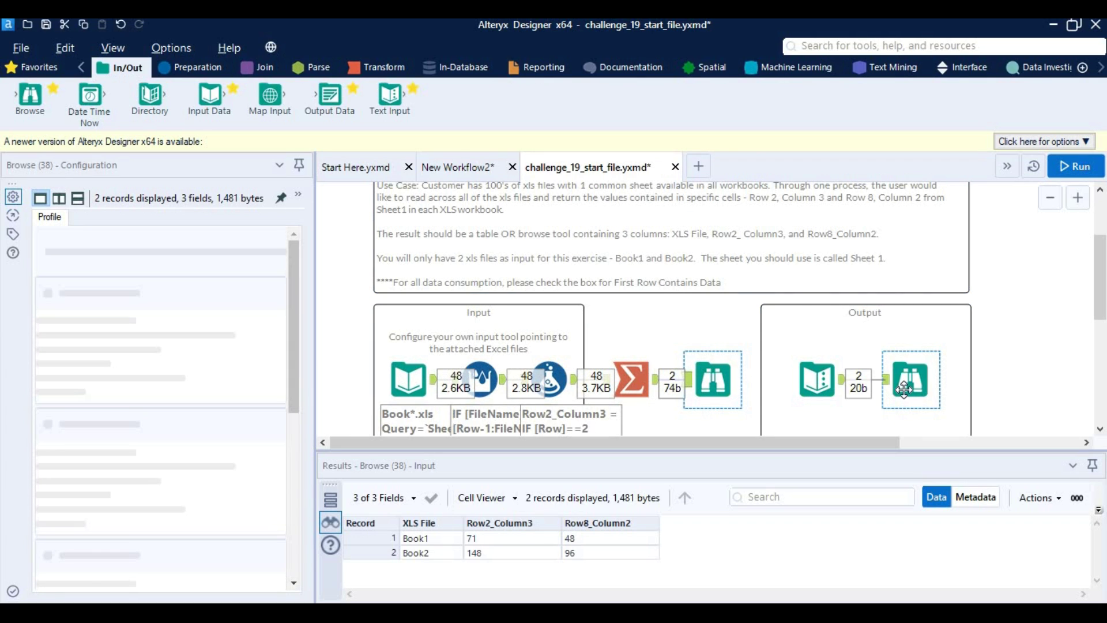
# Compare the results (Book1 71/48, Book2 148/96) against the expected 47/30 and 94/60
pyautogui.click(904, 390)
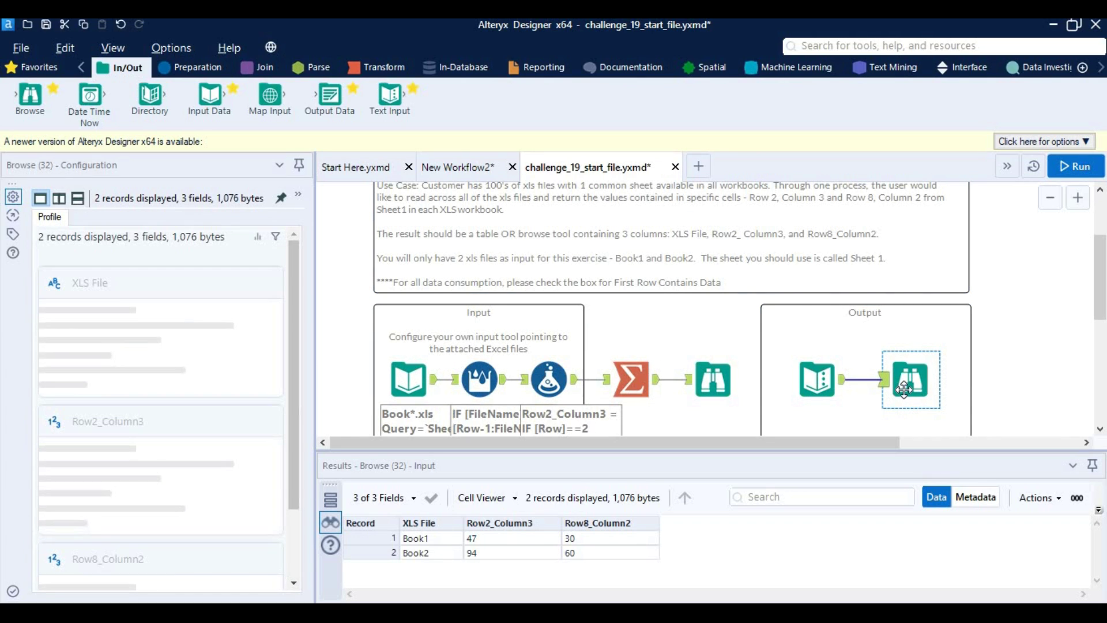
pyautogui.click(717, 379)
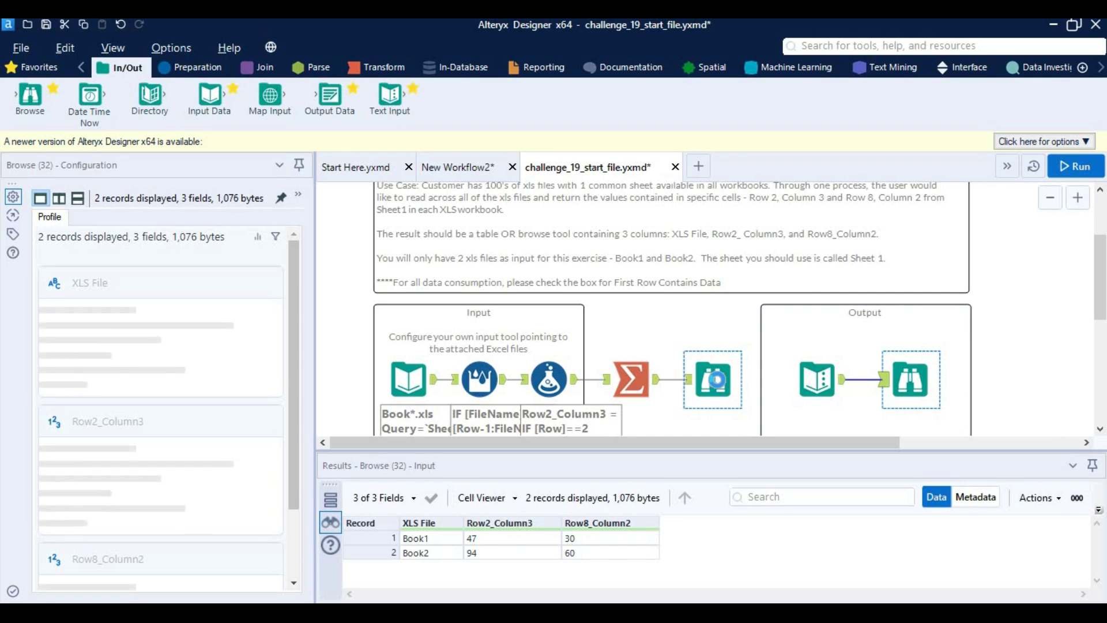
pyautogui.click(909, 372)
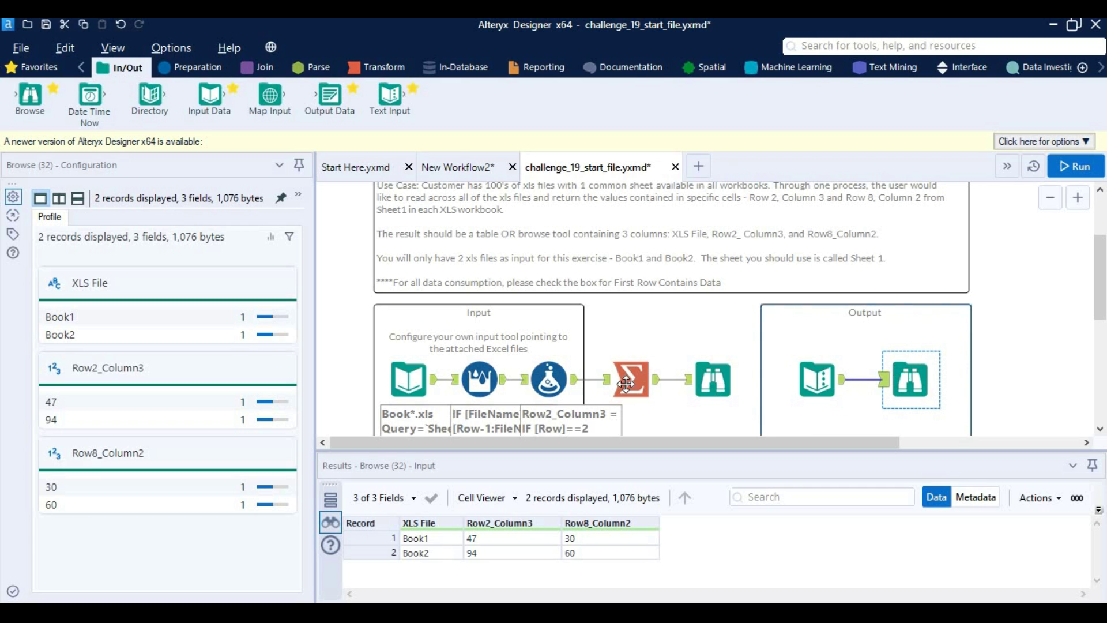
# Check the Multi-Row Formula, Formula and Input Data configurations, ending on the HexToNumber Formula
pyautogui.click(490, 372)
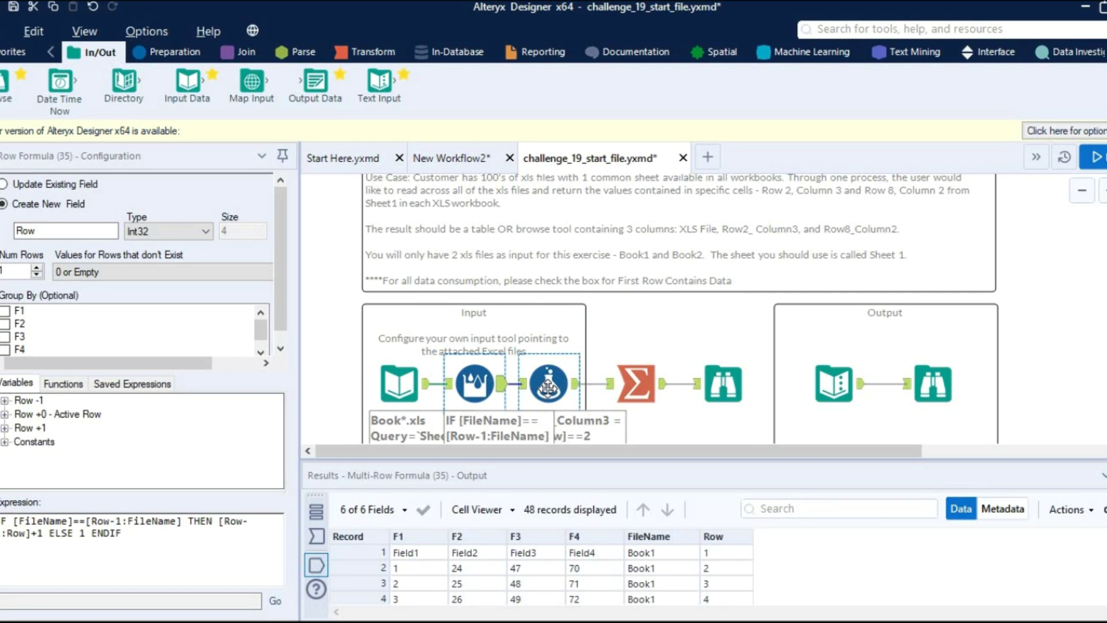
pyautogui.click(546, 385)
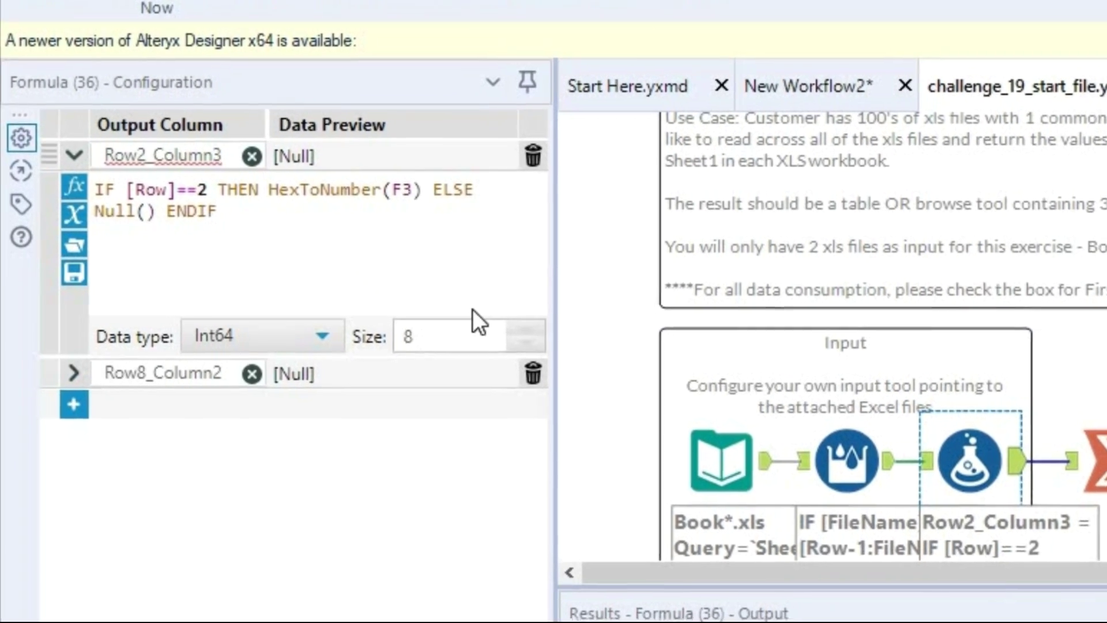
pyautogui.click(721, 457)
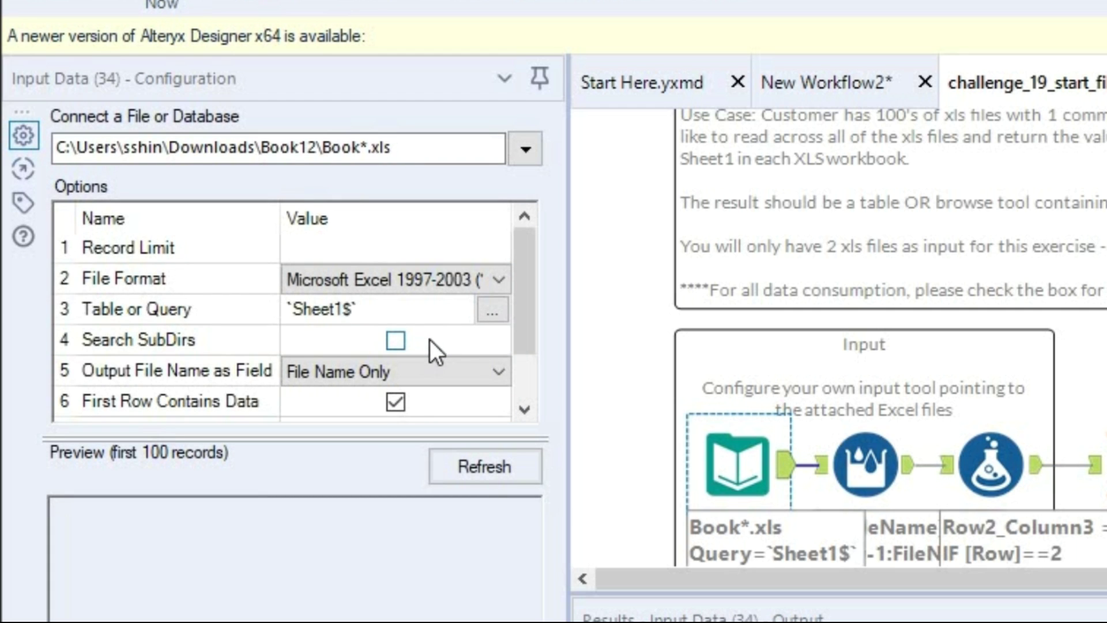
pyautogui.scroll(-1, 450, 351)
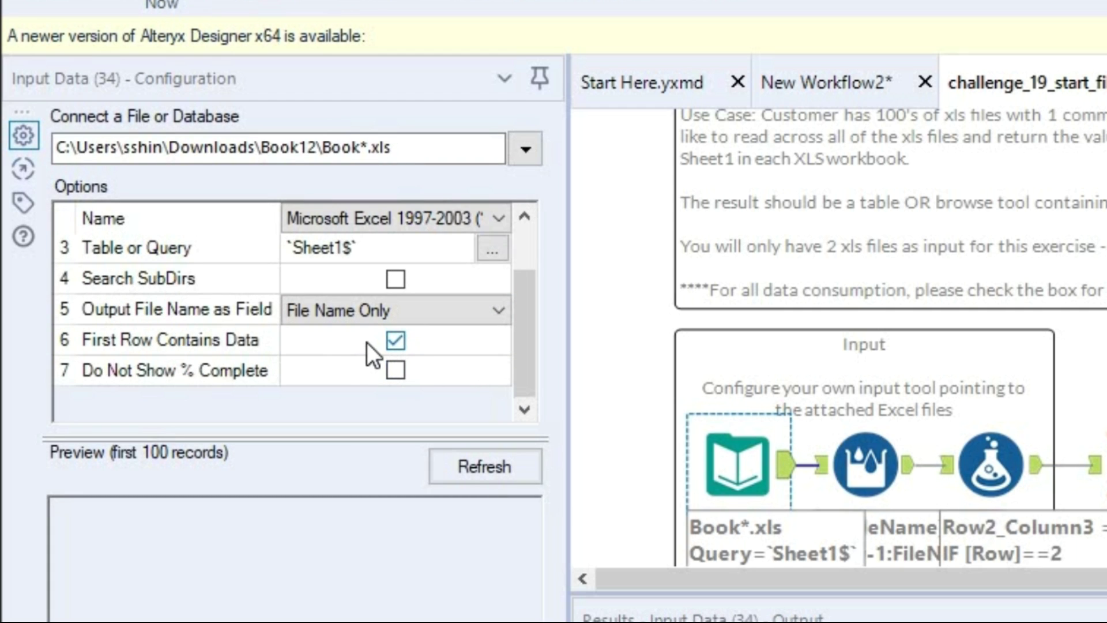
pyautogui.click(841, 445)
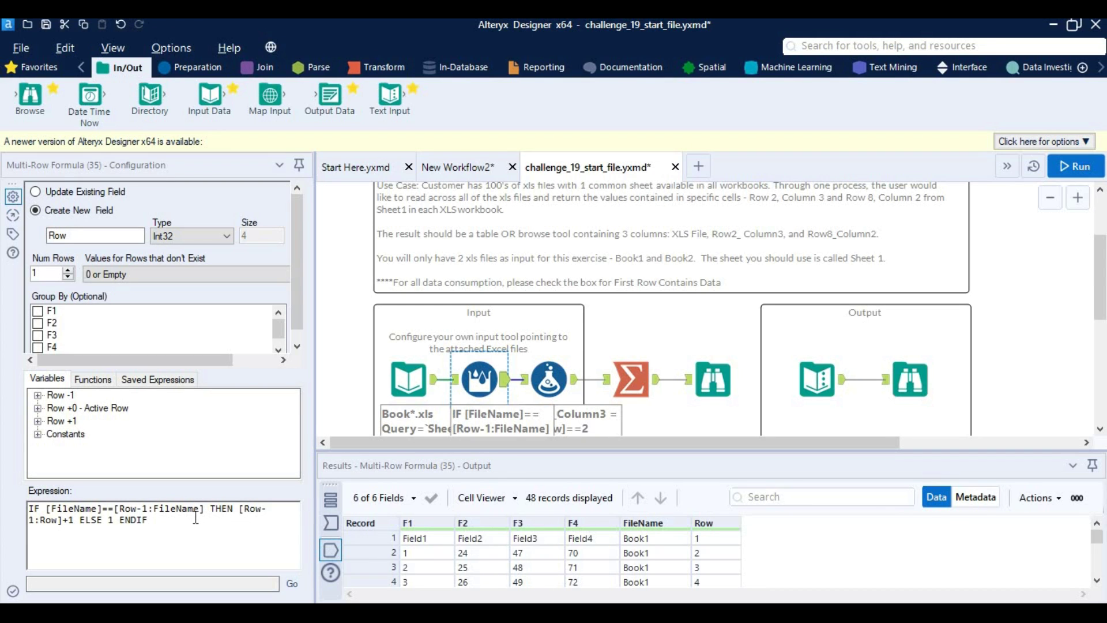
pyautogui.click(549, 377)
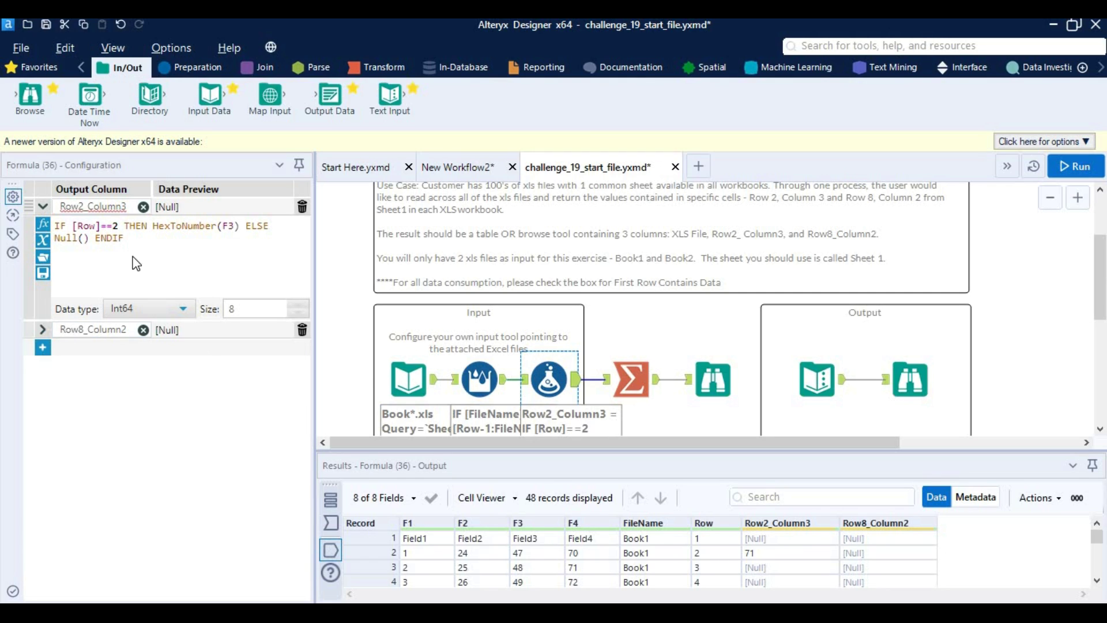
# Change HexToNumber to ToNumber for F3 and F2 in both expressions, then rerun with Ctrl+R
pyautogui.click(161, 230)
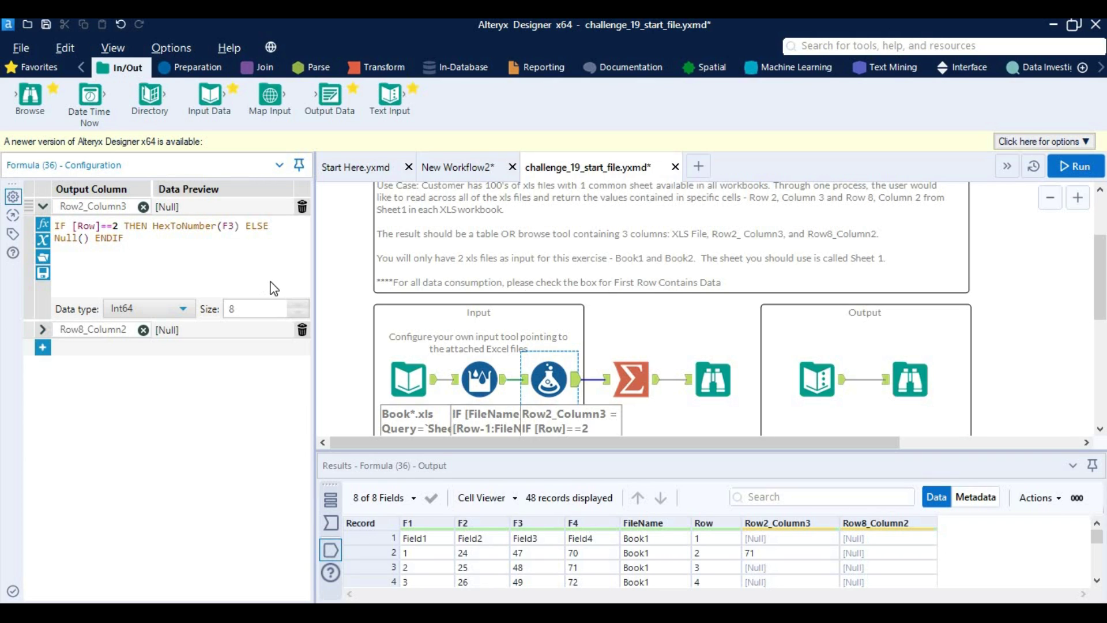
pyautogui.press('BackSpace')
pyautogui.press('BackSpace')
pyautogui.press('BackSpace')
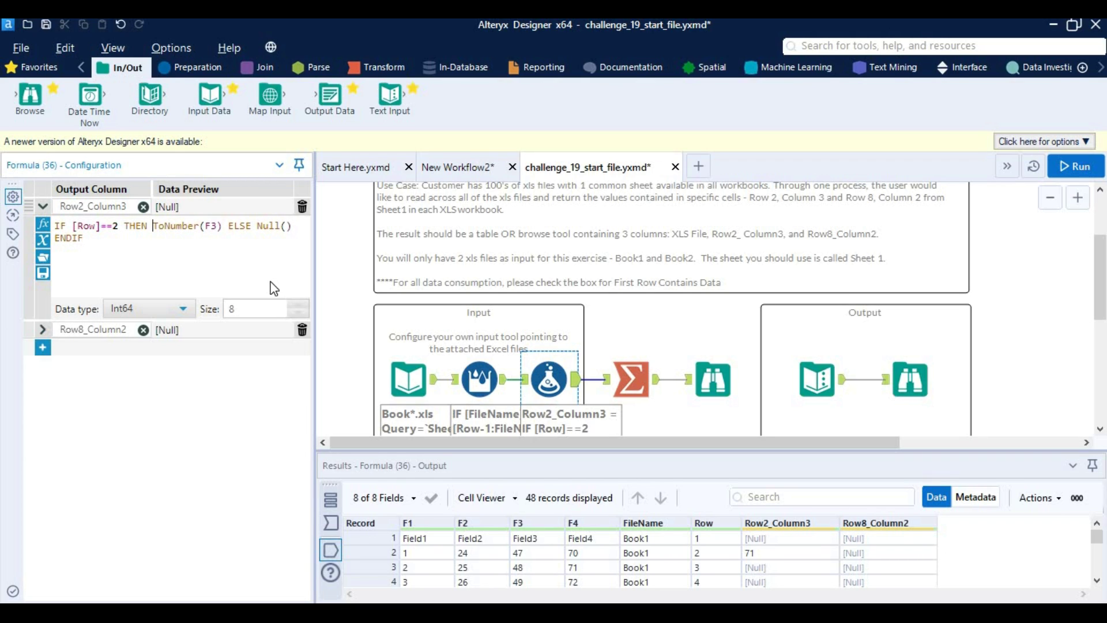
pyautogui.click(75, 330)
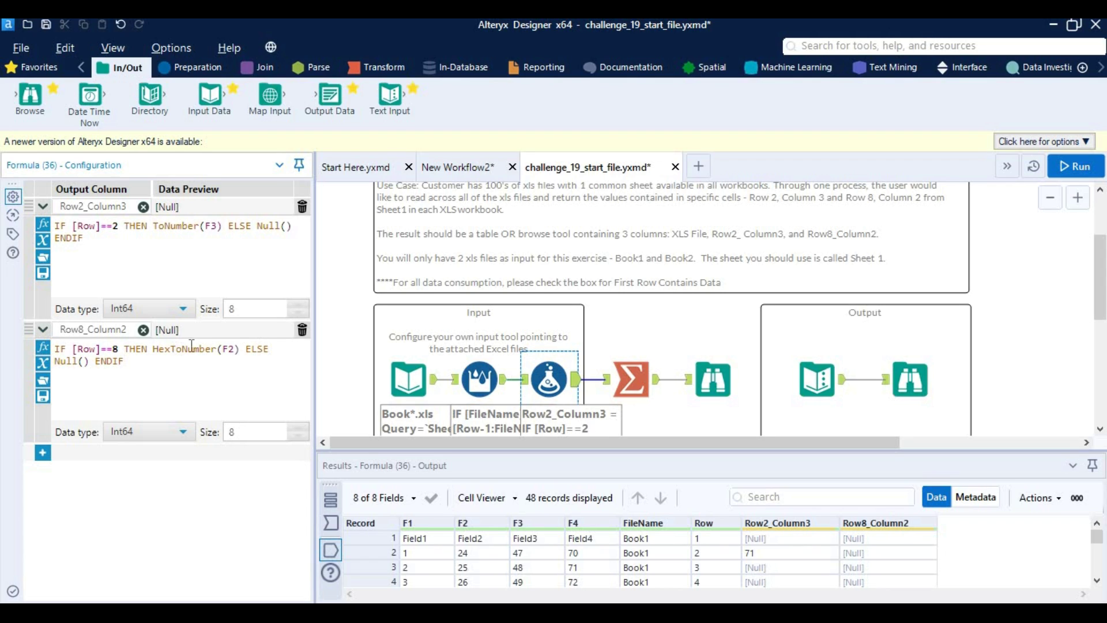
pyautogui.press('BackSpace')
pyautogui.press('BackSpace')
pyautogui.press('BackSpace')
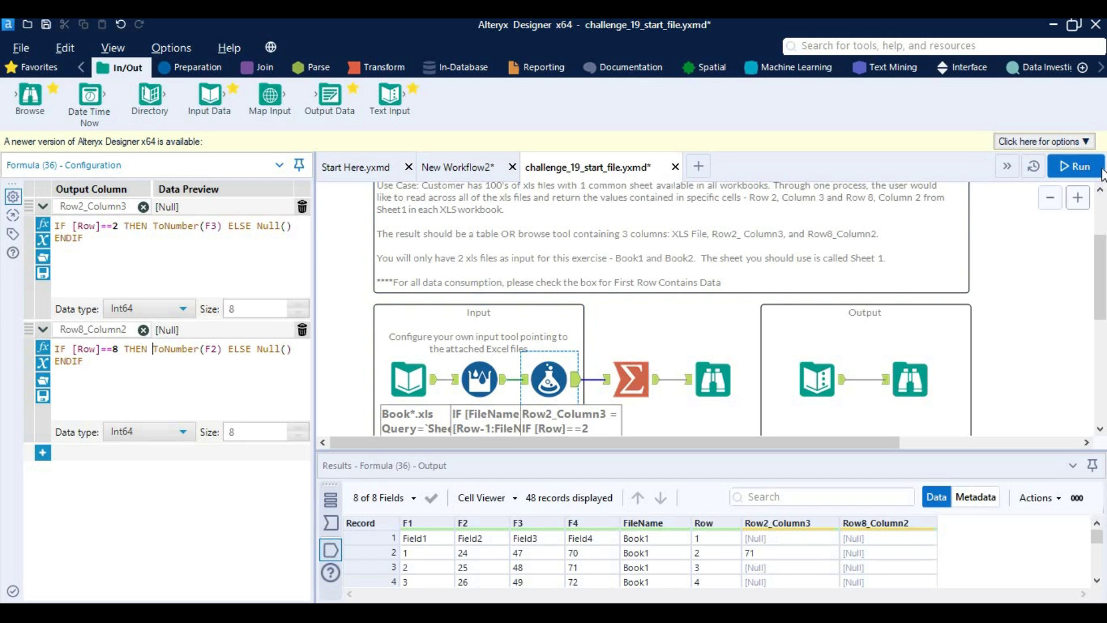
pyautogui.click(914, 252)
pyautogui.hotkey('ctrl', 'r')
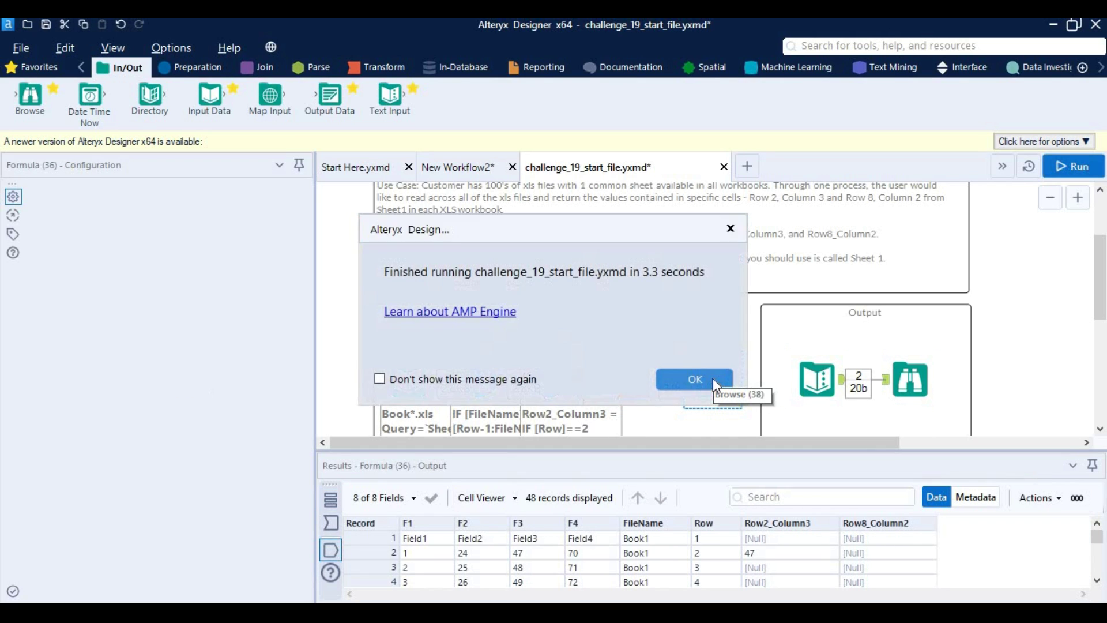
# Verify the output shows Book1 at 47/30 and Book2 at 94/60, matching the expected table
pyautogui.click(713, 378)
pyautogui.click(712, 378)
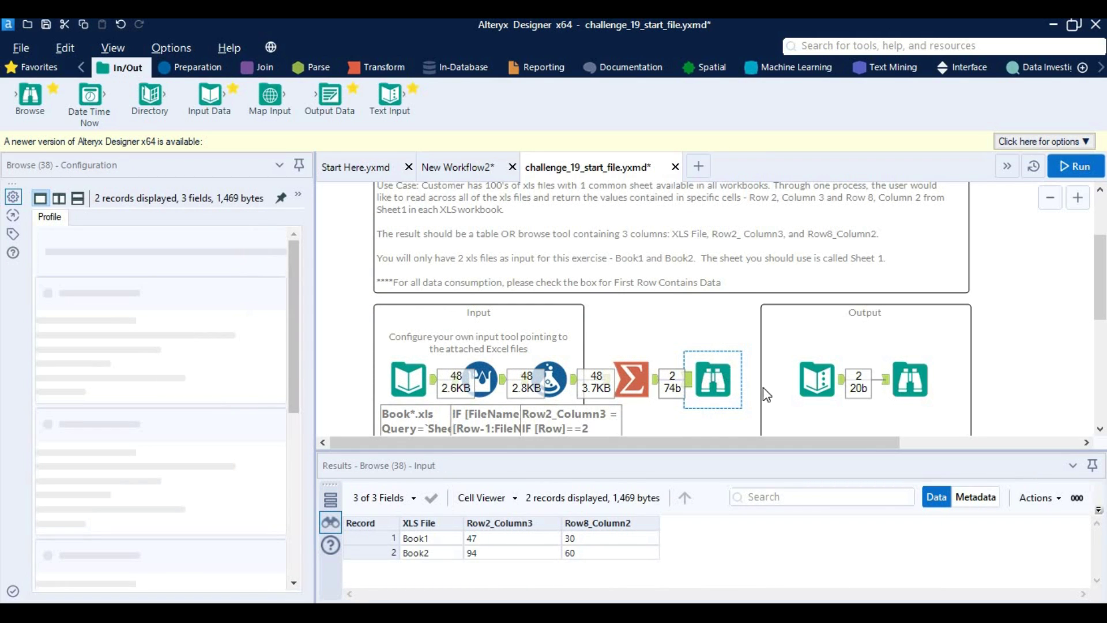
pyautogui.click(902, 378)
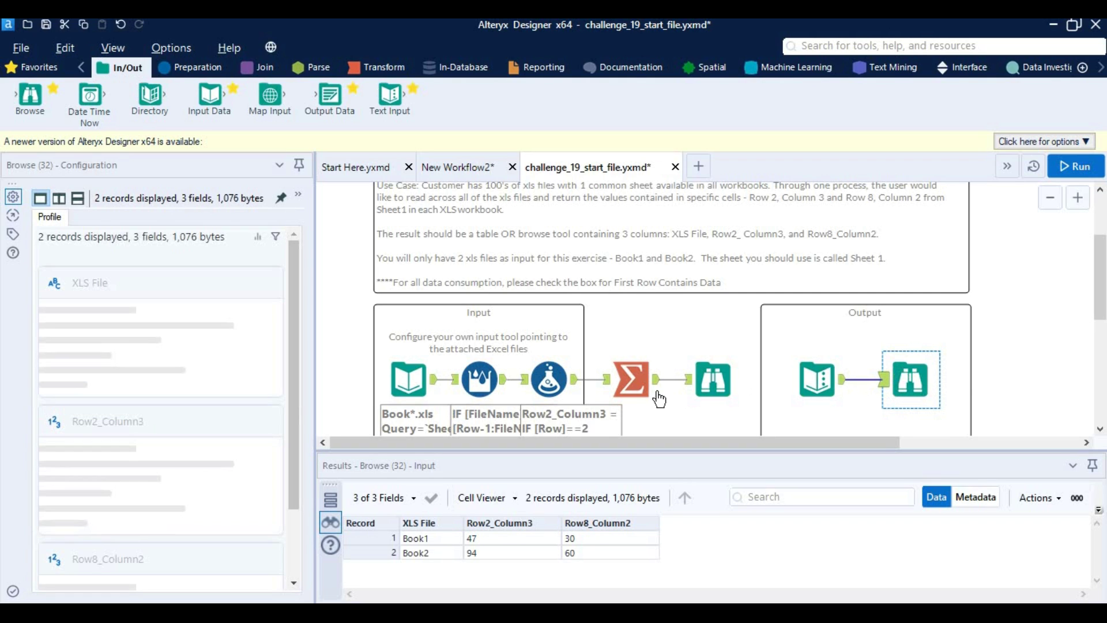
pyautogui.click(710, 372)
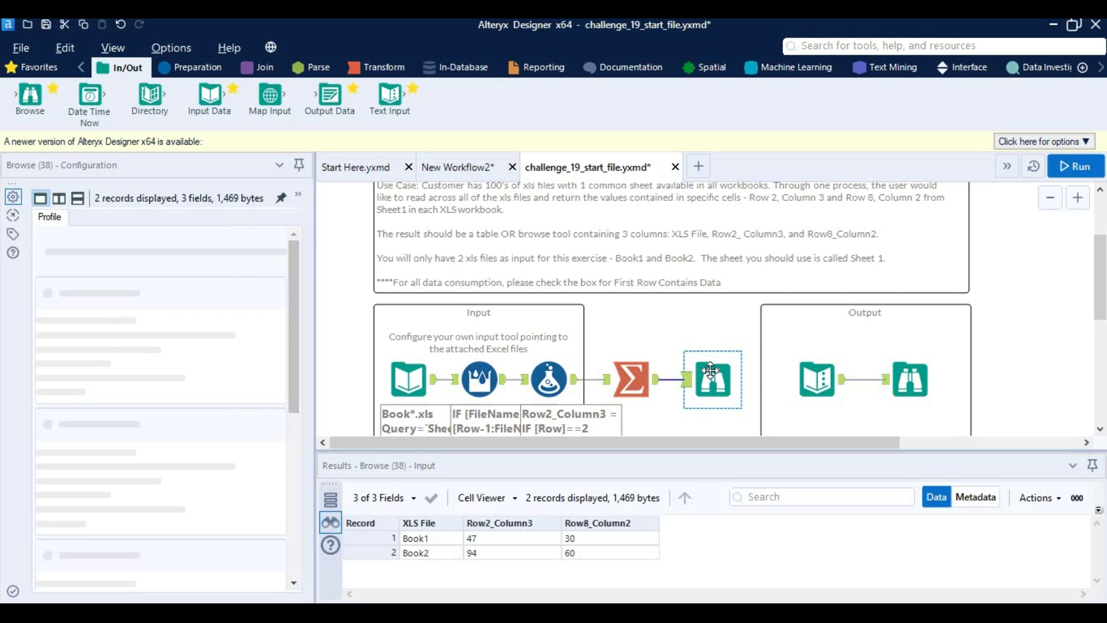